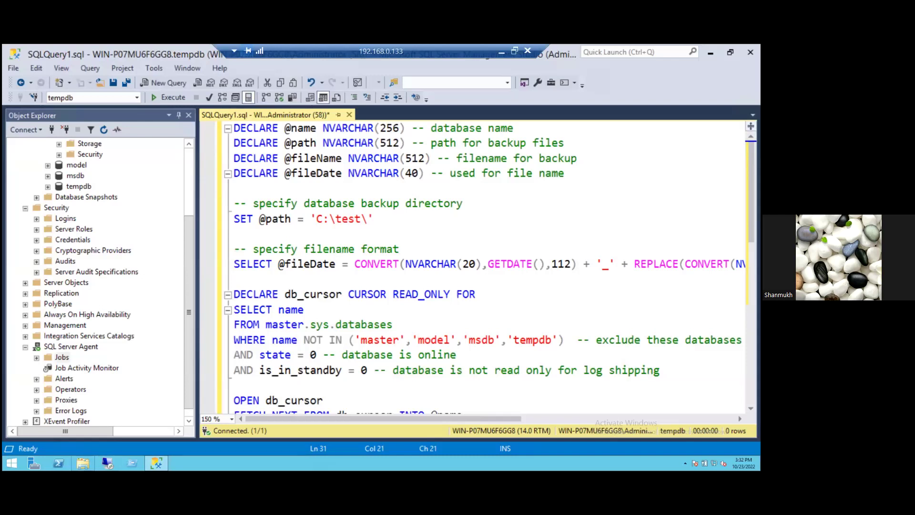
Create a folder named test on the C: drive using File Explorer.
{"action": "left_click", "coordinate": [82, 463]}
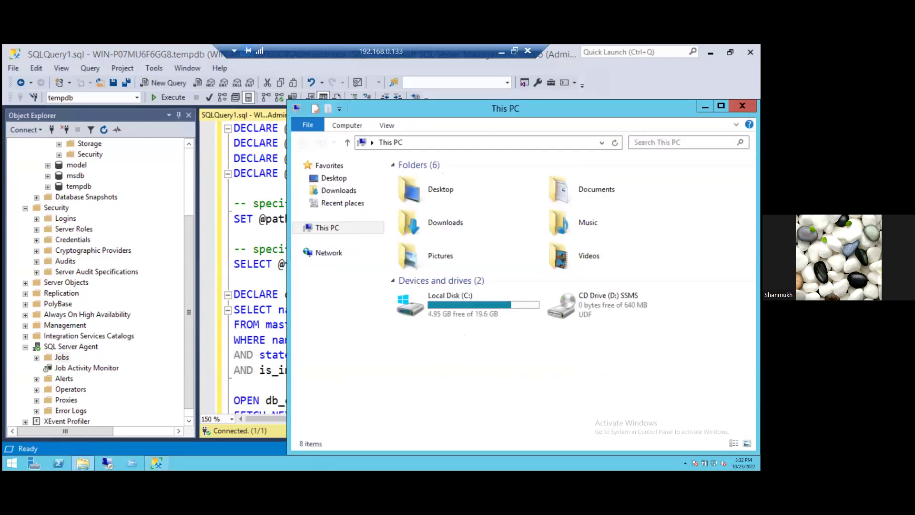
{"action": "double_click", "coordinate": [493, 312]}
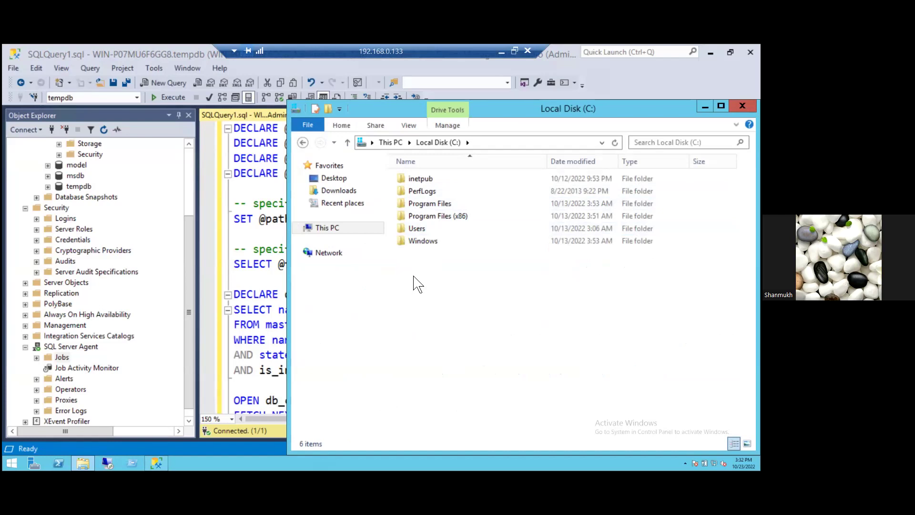
{"action": "key", "text": "ctrl+shift+n"}
{"action": "type", "text": "test"}
{"action": "key", "text": "Return"}
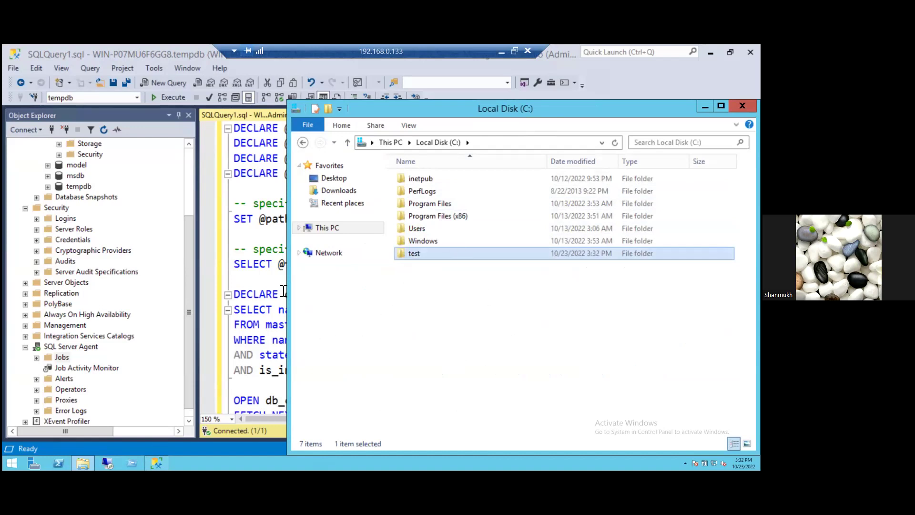
Return to Management Studio, execute the backup script, and check the C:\test folder for backup files.
{"action": "left_click", "coordinate": [241, 235]}
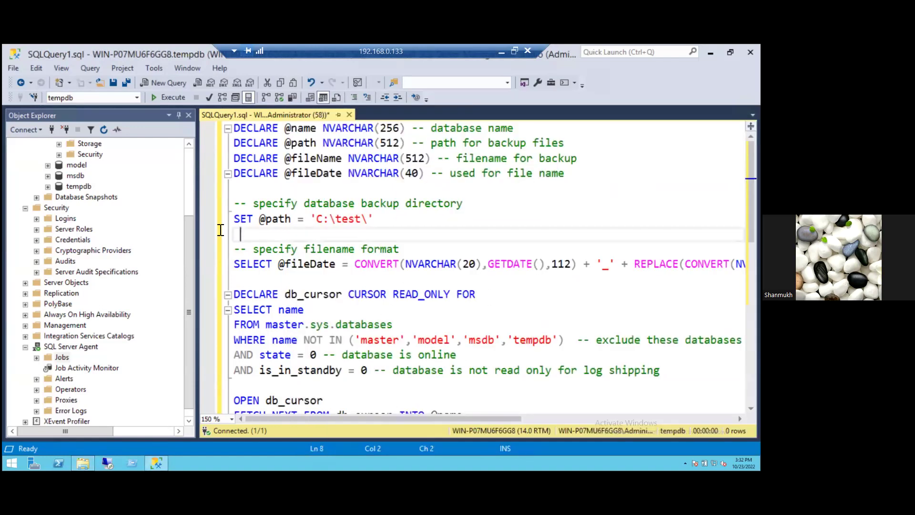
{"action": "left_click", "coordinate": [174, 101]}
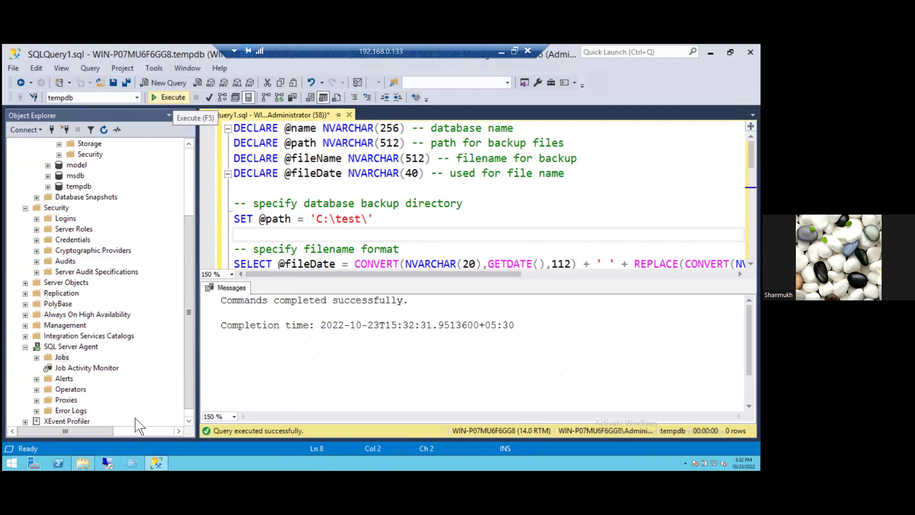
{"action": "left_click", "coordinate": [83, 463]}
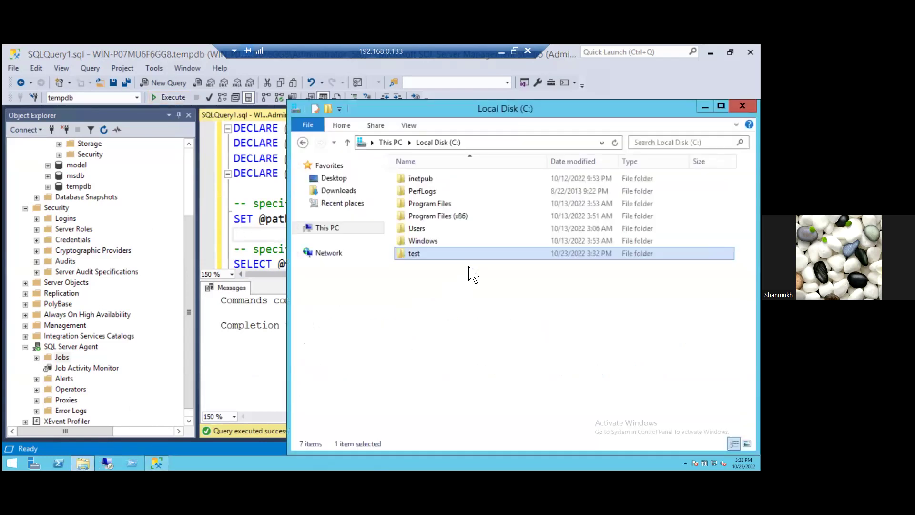
{"action": "double_click", "coordinate": [471, 258]}
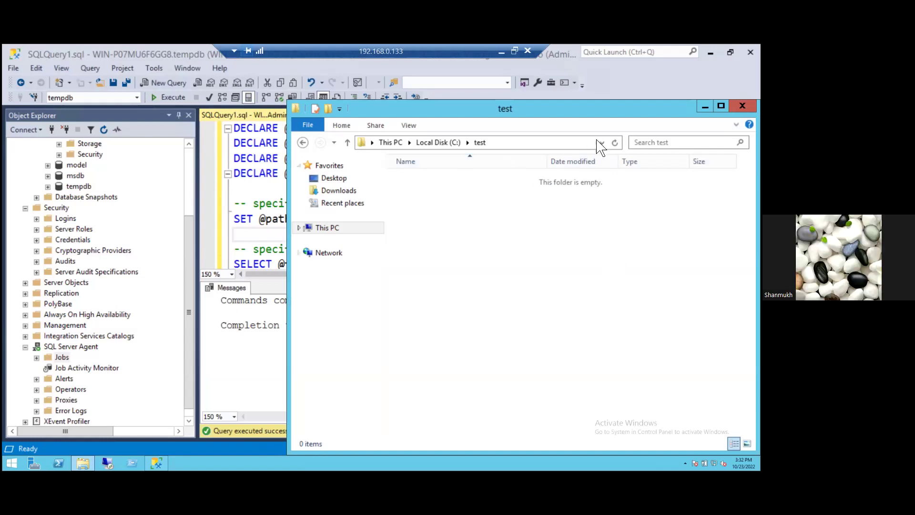
Remove 'master', 'model' and 'msdb' from the script's NOT IN list so that only 'tempdb' is excluded.
{"action": "left_click", "coordinate": [248, 361]}
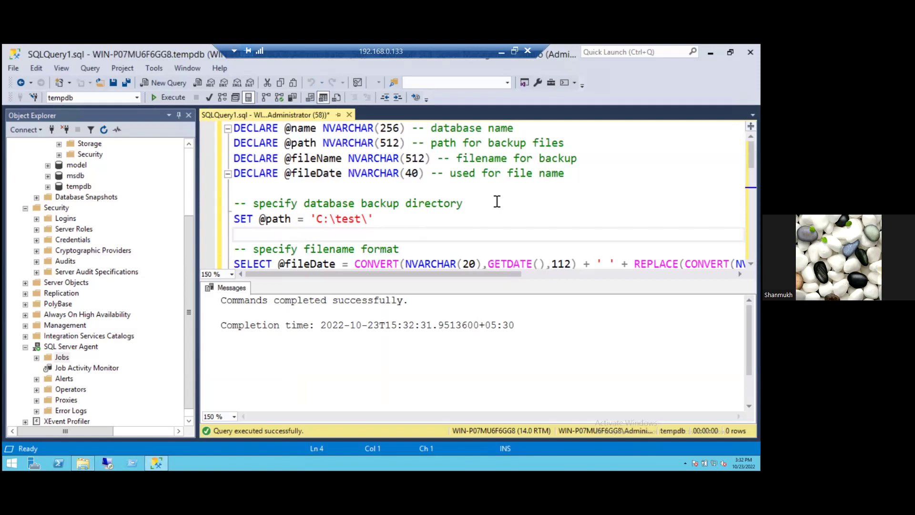
{"action": "scroll", "coordinate": [497, 201], "scroll_direction": "down", "scroll_amount": 6}
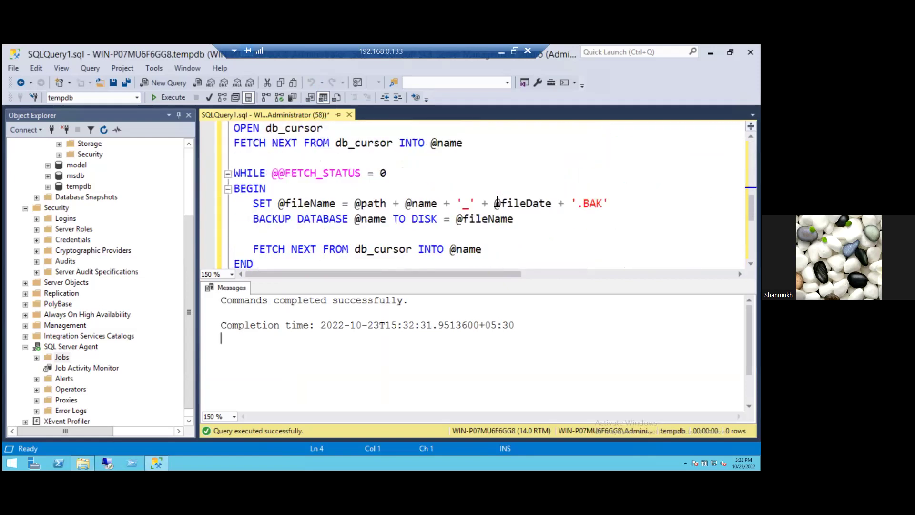
{"action": "scroll", "coordinate": [498, 201], "scroll_direction": "down", "scroll_amount": 4}
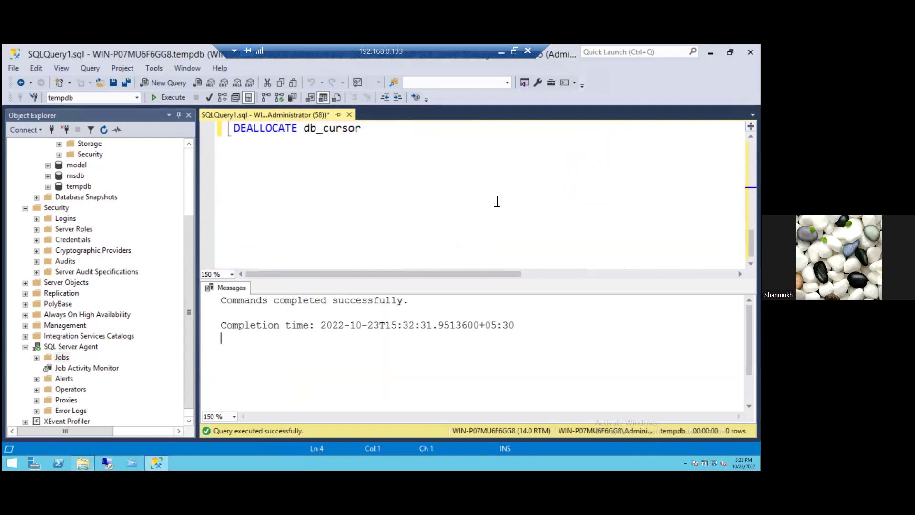
{"action": "scroll", "coordinate": [497, 201], "scroll_direction": "up", "scroll_amount": 4}
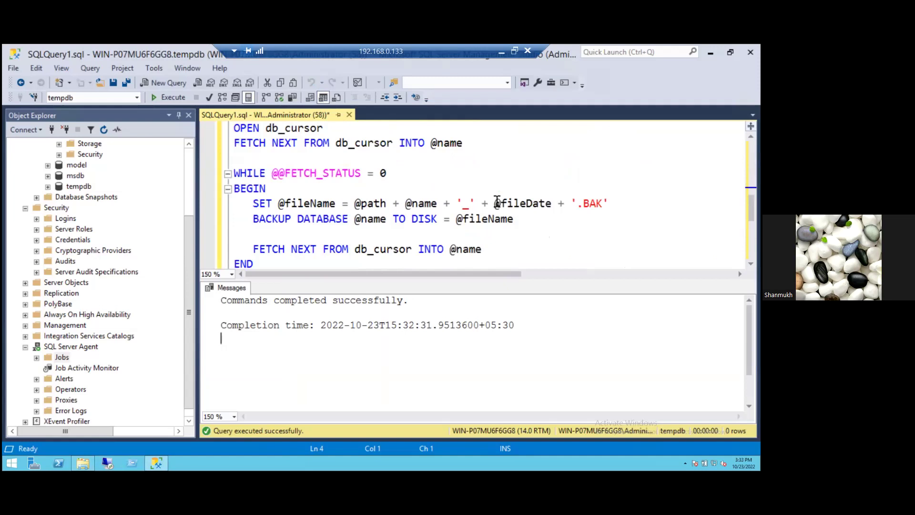
{"action": "scroll", "coordinate": [497, 201], "scroll_direction": "up", "scroll_amount": 1}
{"action": "scroll", "coordinate": [497, 202], "scroll_direction": "up", "scroll_amount": 1}
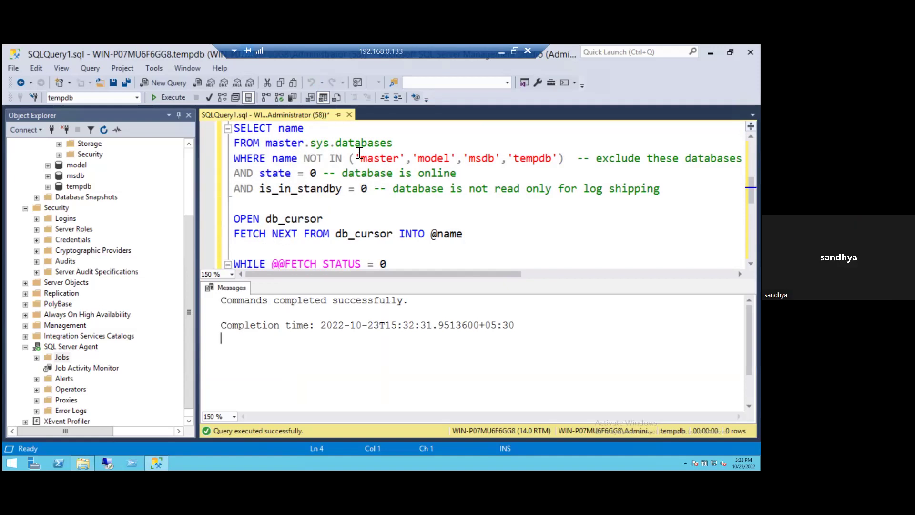
{"action": "left_click_drag", "start_coordinate": [354, 158], "coordinate": [563, 166]}
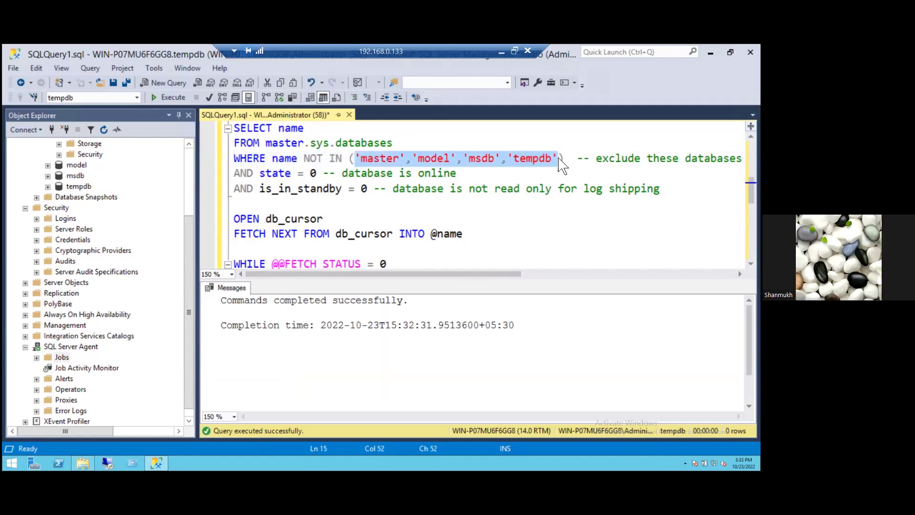
{"action": "key", "text": "Left"}
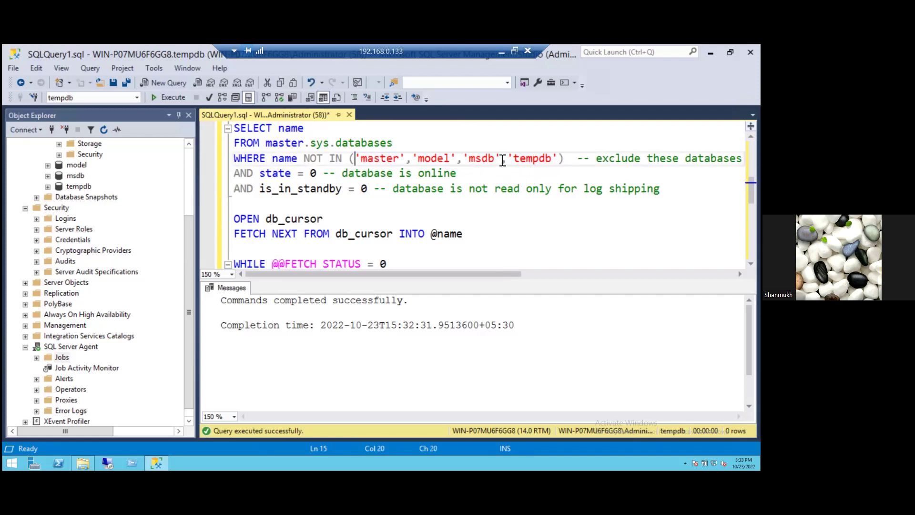
{"action": "left_click_drag", "start_coordinate": [500, 158], "coordinate": [358, 158]}
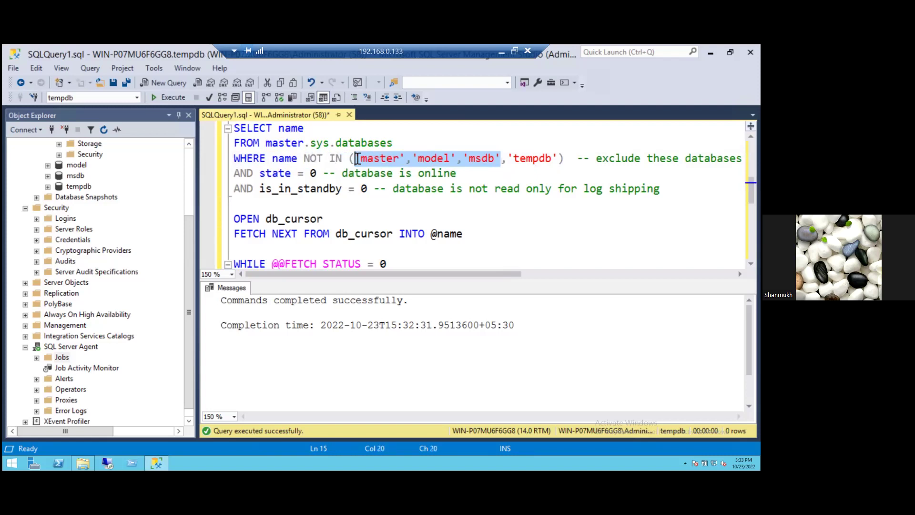
{"action": "key", "text": "Delete"}
{"action": "key", "text": "Delete"}
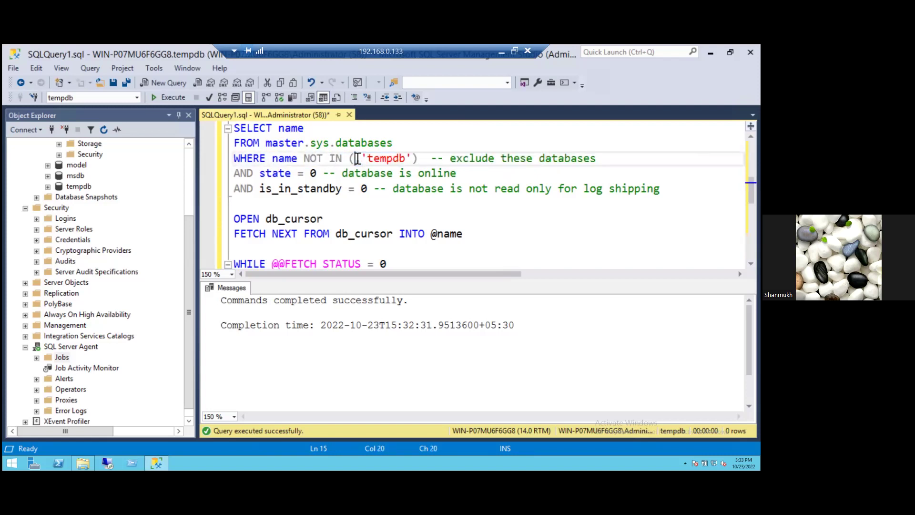
{"action": "key", "text": "Delete"}
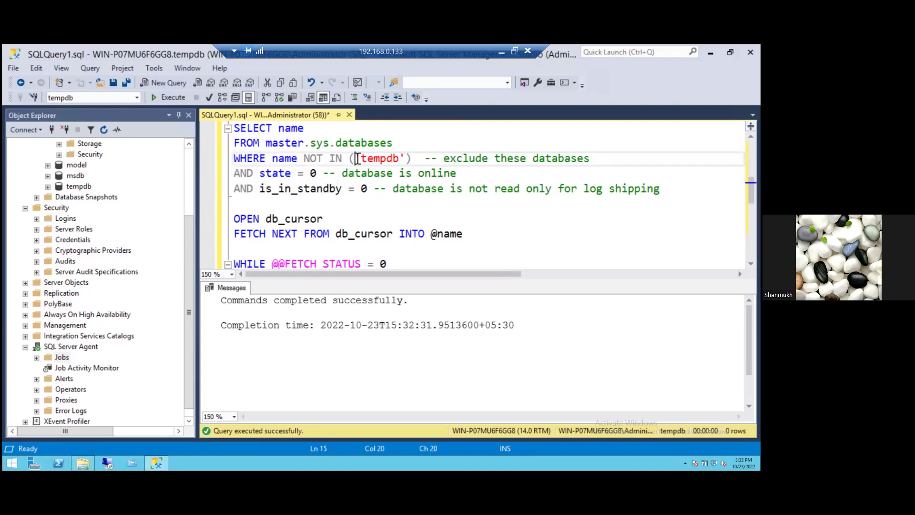
{"action": "left_click", "coordinate": [531, 233]}
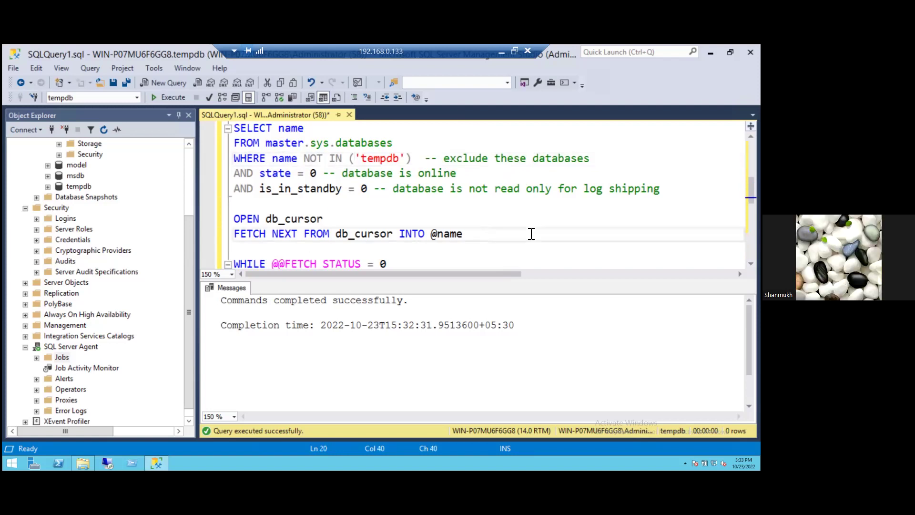
Execute the edited backup script and inspect the generated backup files in the C:\test folder.
{"action": "left_click", "coordinate": [174, 104]}
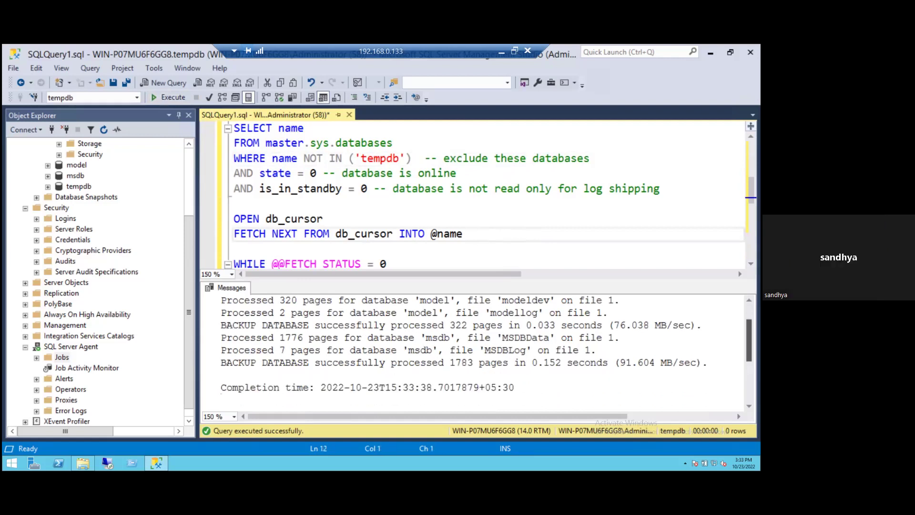
{"action": "scroll", "coordinate": [472, 343], "scroll_direction": "up", "scroll_amount": 1}
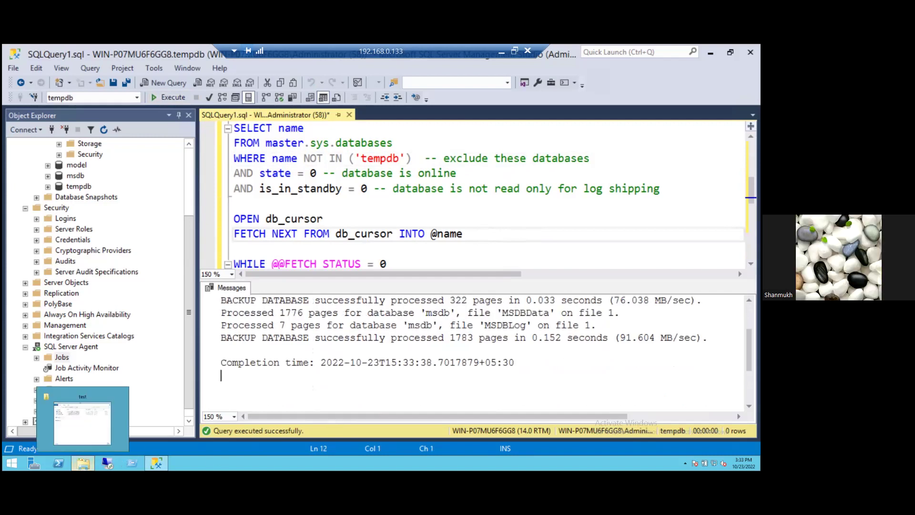
{"action": "left_click", "coordinate": [83, 463]}
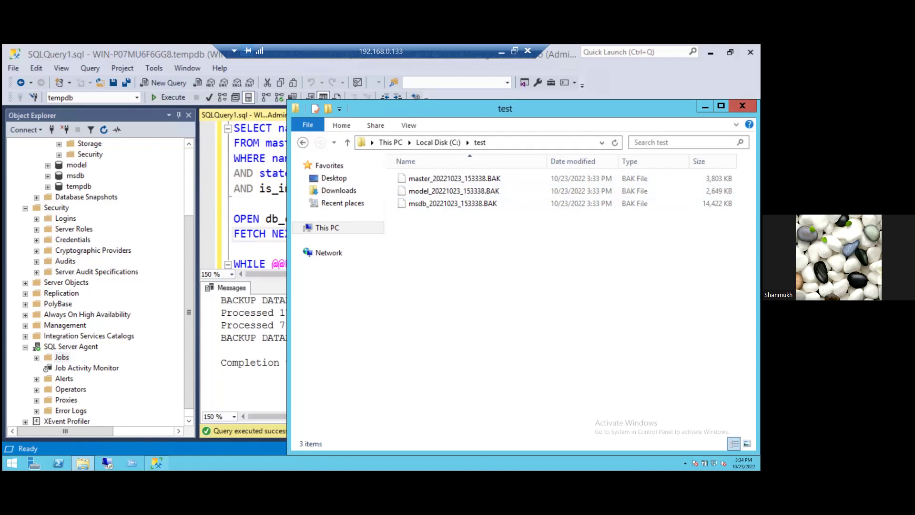
Run the backup script a second time and compare the new timestamped files in C:\test with the first set.
{"action": "left_click", "coordinate": [171, 97]}
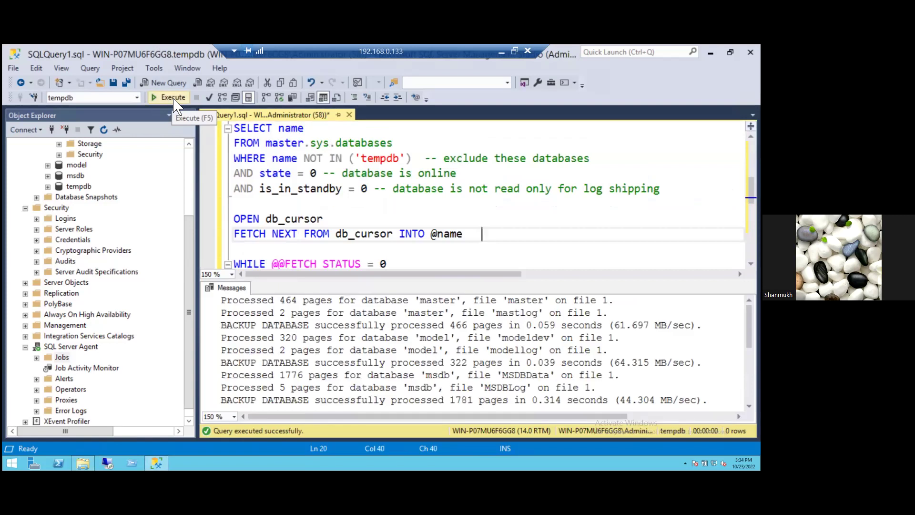
{"action": "left_click", "coordinate": [82, 420]}
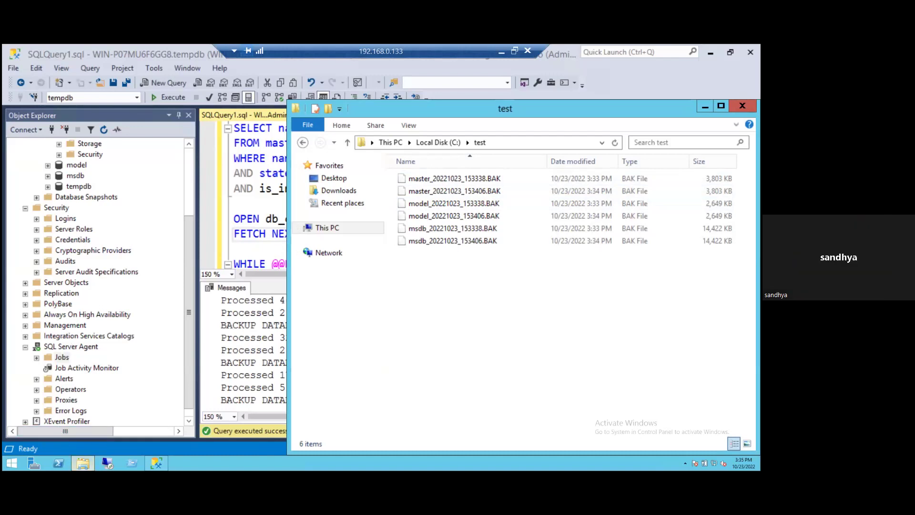
{"action": "left_click", "coordinate": [83, 463]}
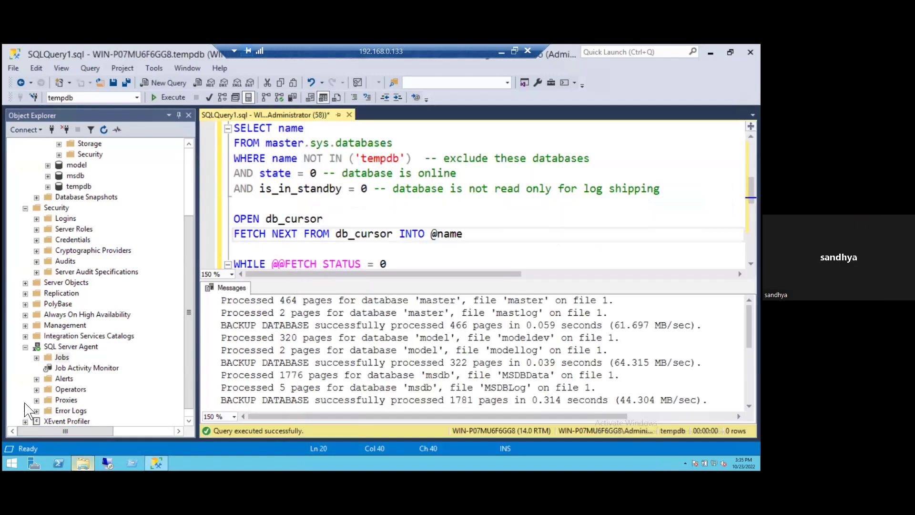
Create a new SQL Server Agent job and name it fullbackup.
{"action": "right_click", "coordinate": [60, 358]}
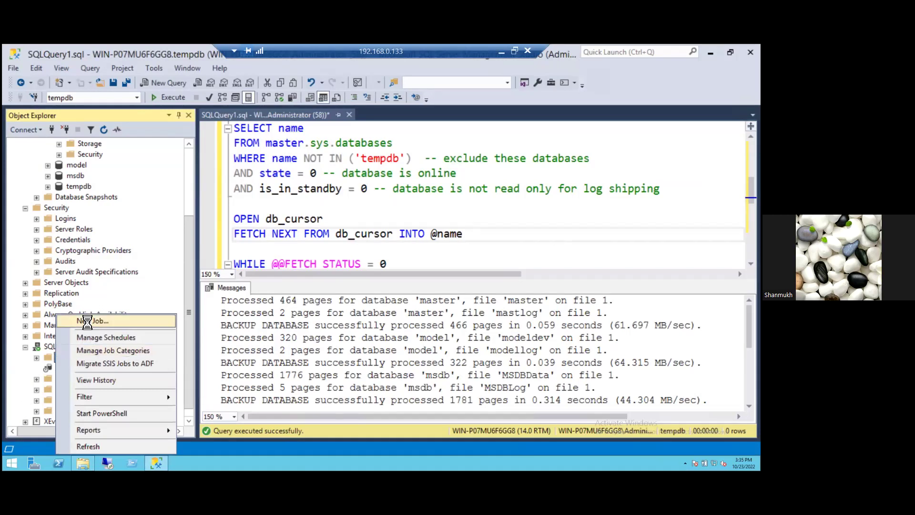
{"action": "left_click", "coordinate": [87, 320]}
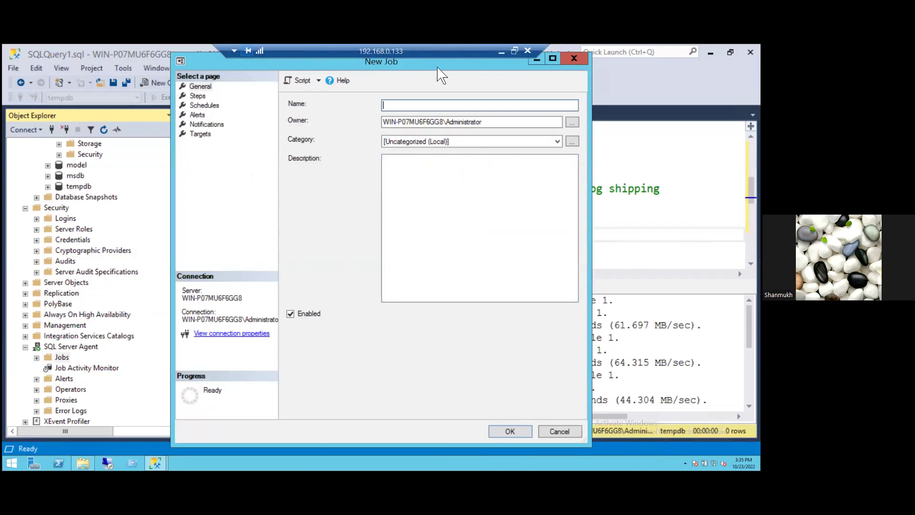
{"action": "type", "text": "full"}
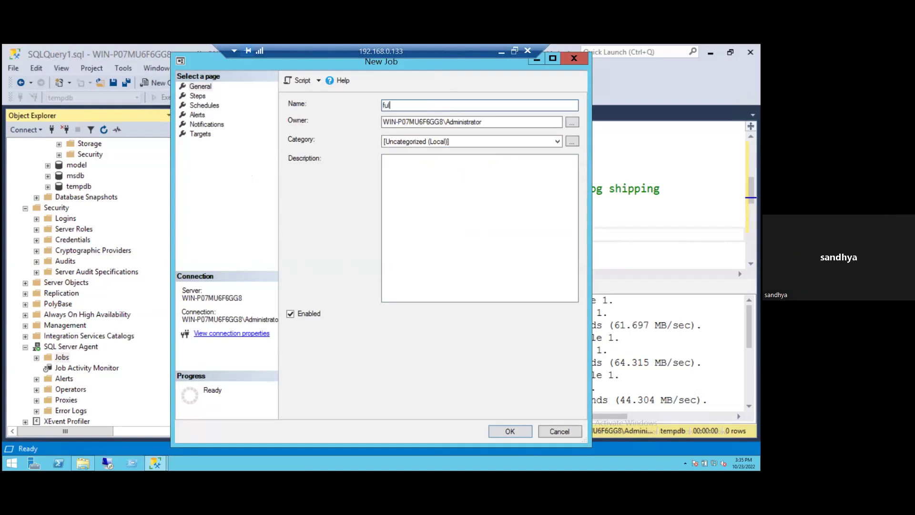
{"action": "key", "text": "BackSpace"}
{"action": "key", "text": "BackSpace"}
{"action": "key", "text": "BackSpace"}
{"action": "type", "text": "fu"}
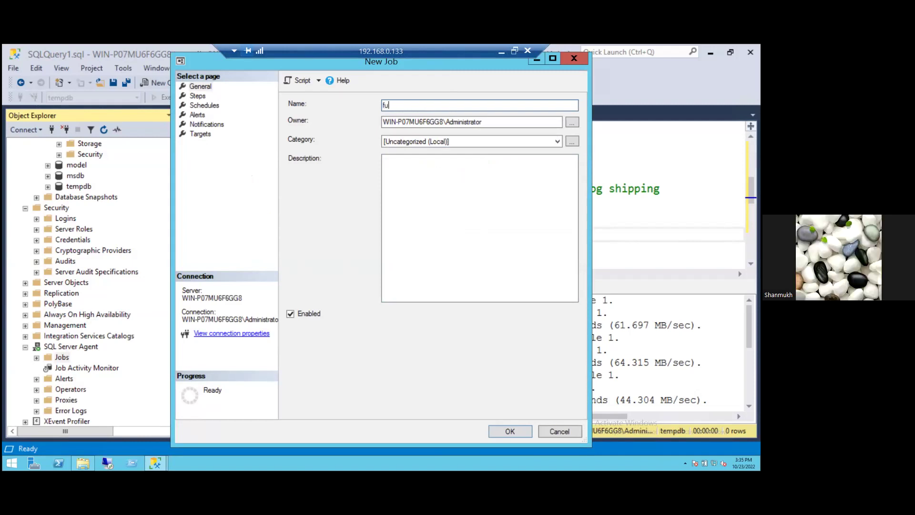
{"action": "type", "text": "llbackup"}
{"action": "left_click", "coordinate": [439, 193]}
Start a new Transact-SQL job step against the master database and paste the cursor backup script as its command.
{"action": "left_click", "coordinate": [196, 96]}
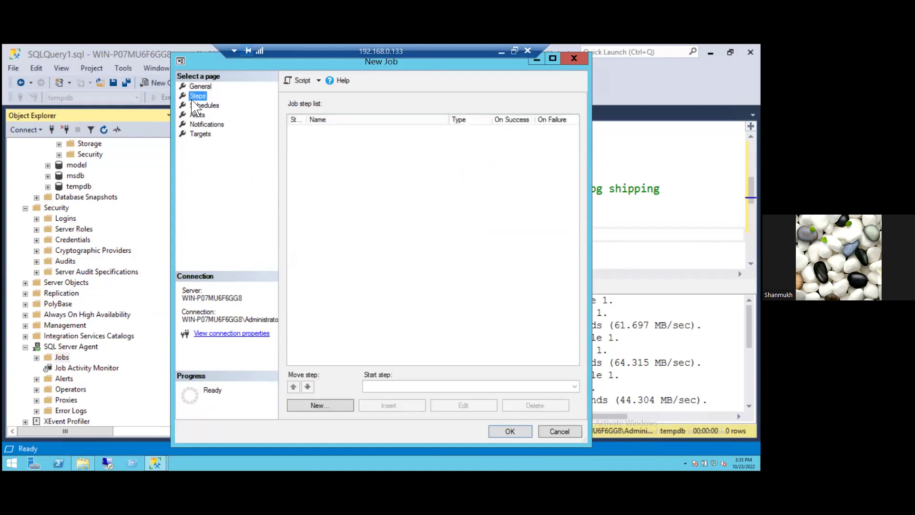
{"action": "left_click", "coordinate": [322, 407]}
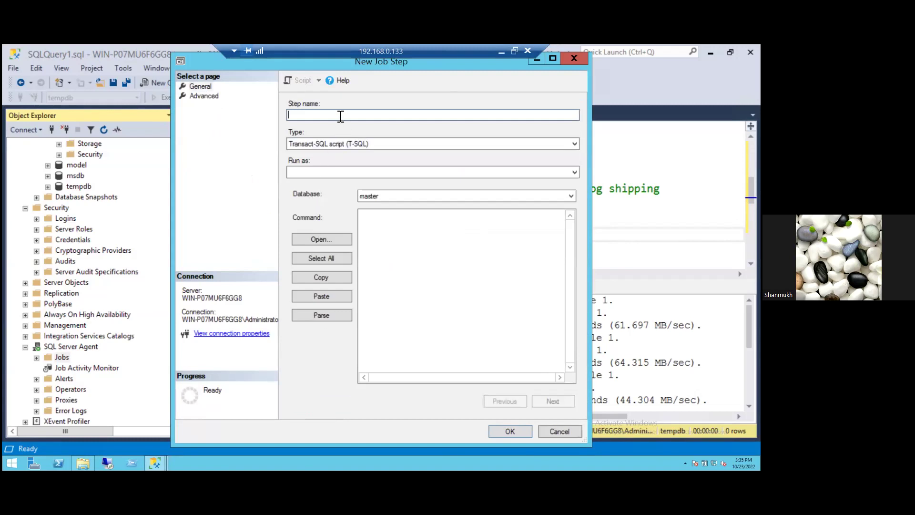
{"action": "left_click", "coordinate": [471, 259]}
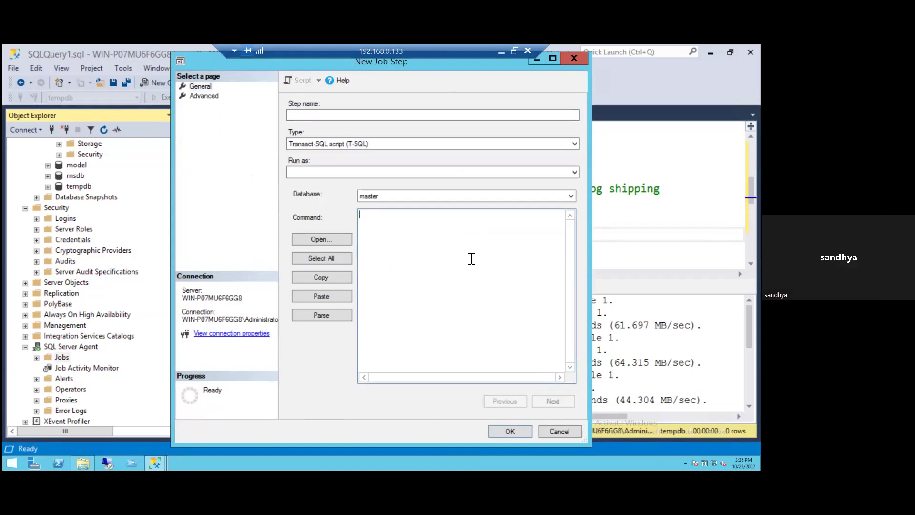
{"action": "key", "text": "ctrl+v"}
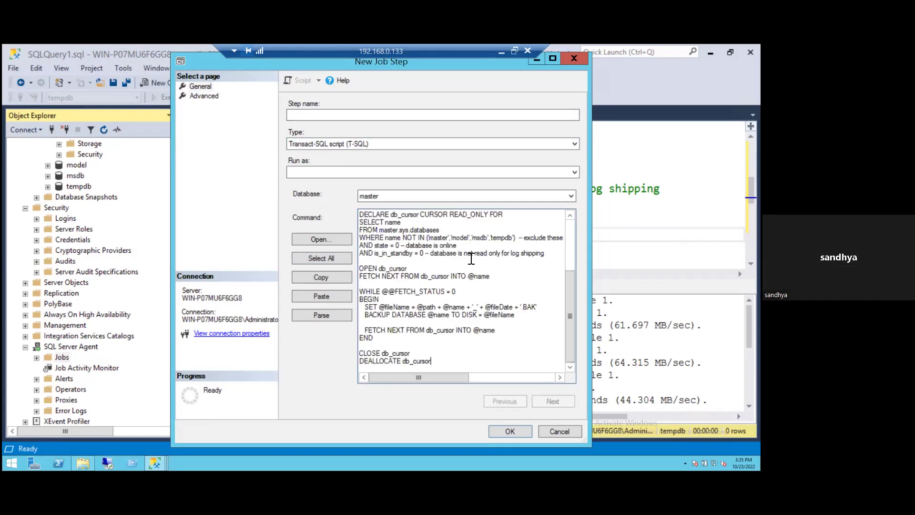
{"action": "scroll", "coordinate": [572, 234], "scroll_direction": "up", "scroll_amount": 4}
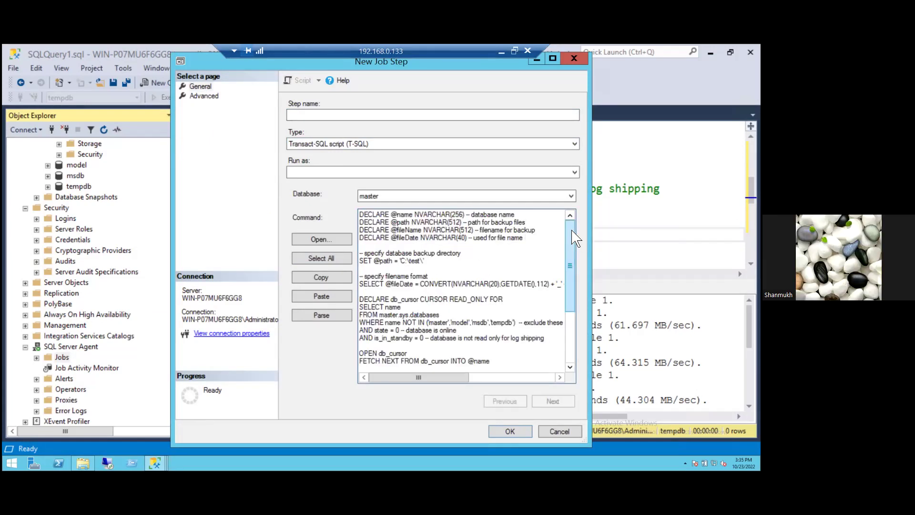
{"action": "left_click", "coordinate": [345, 114]}
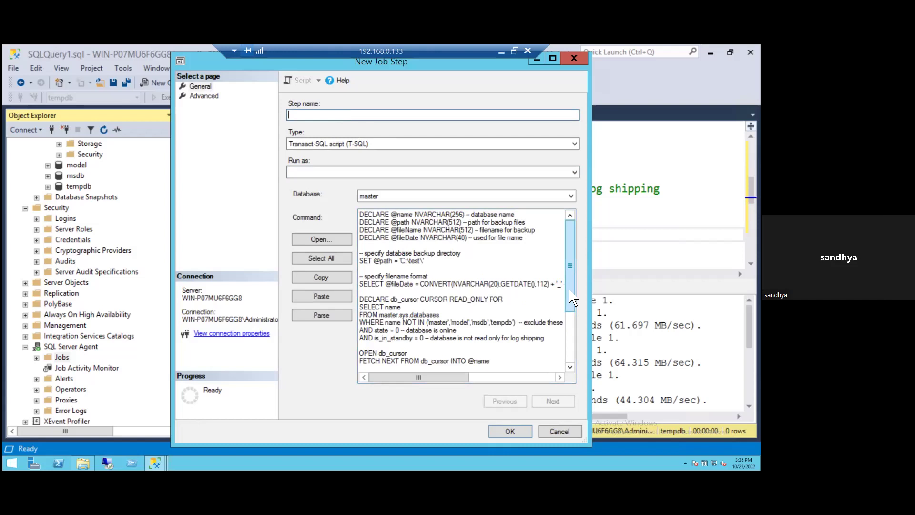
Remove 'master', 'model' and 'msdb' from the NOT IN list in the job step's command so only 'tempdb' is excluded.
{"action": "scroll", "coordinate": [572, 298], "scroll_direction": "down", "scroll_amount": 3}
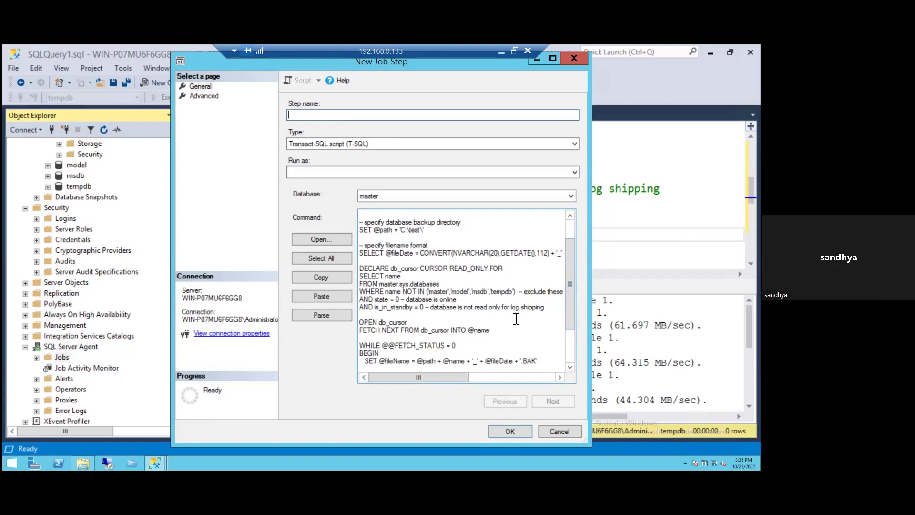
{"action": "left_click", "coordinate": [492, 295]}
{"action": "key", "text": "BackSpace"}
{"action": "key", "text": "BackSpace"}
{"action": "key", "text": "BackSpace"}
{"action": "key", "text": "BackSpace"}
{"action": "key", "text": "BackSpace"}
{"action": "key", "text": "BackSpace"}
{"action": "key", "text": "BackSpace"}
{"action": "key", "text": "BackSpace"}
{"action": "key", "text": "BackSpace"}
{"action": "key", "text": "BackSpace"}
{"action": "key", "text": "BackSpace"}
{"action": "key", "text": "BackSpace"}
{"action": "key", "text": "BackSpace"}
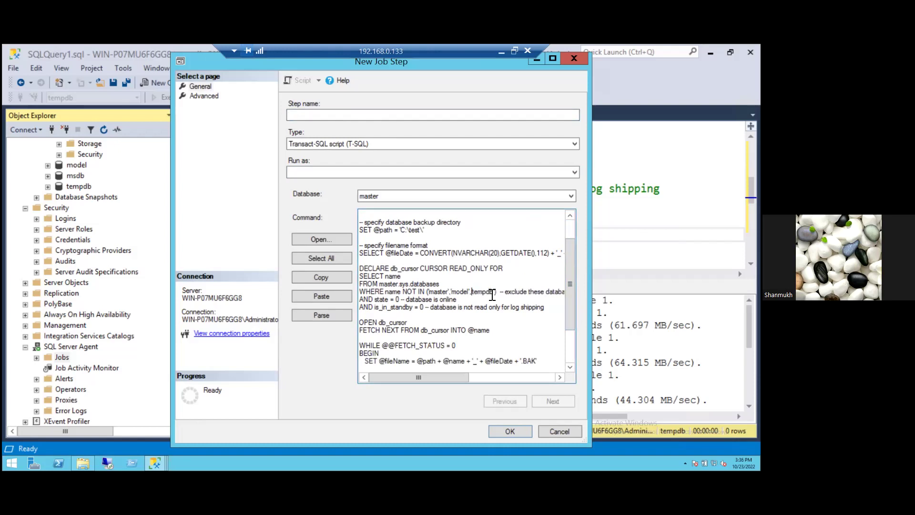
{"action": "key", "text": "BackSpace"}
{"action": "key", "text": "BackSpace"}
{"action": "key", "text": "BackSpace"}
{"action": "key", "text": "BackSpace"}
{"action": "key", "text": "BackSpace"}
{"action": "key", "text": "BackSpace"}
{"action": "key", "text": "BackSpace"}
{"action": "key", "text": "BackSpace"}
{"action": "key", "text": "BackSpace"}
{"action": "key", "text": "BackSpace"}
{"action": "key", "text": "BackSpace"}
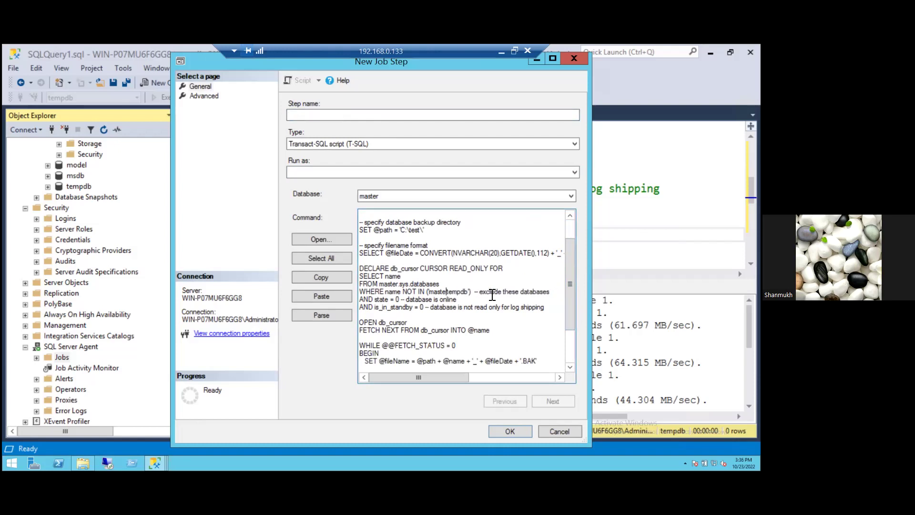
{"action": "key", "text": "BackSpace"}
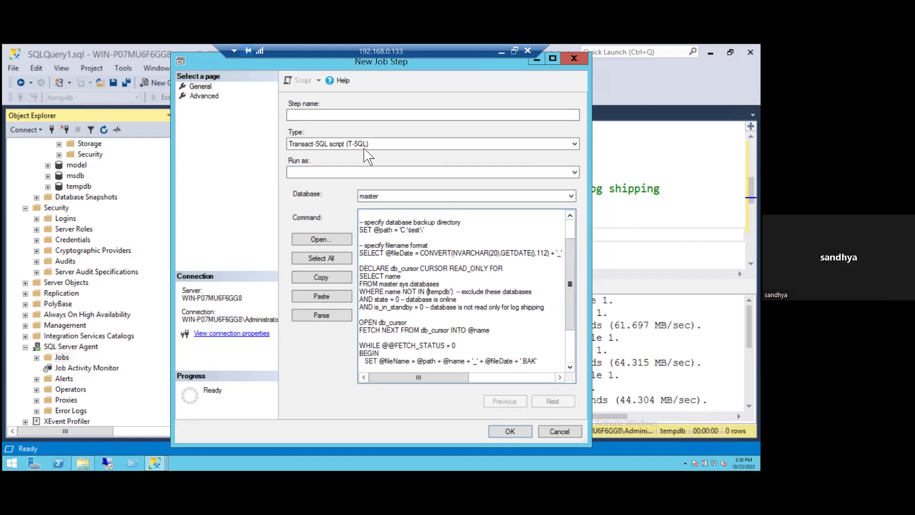
Name the job step fullbackup and add it to the job.
{"action": "left_click", "coordinate": [384, 114]}
{"action": "type", "text": "fullbackup"}
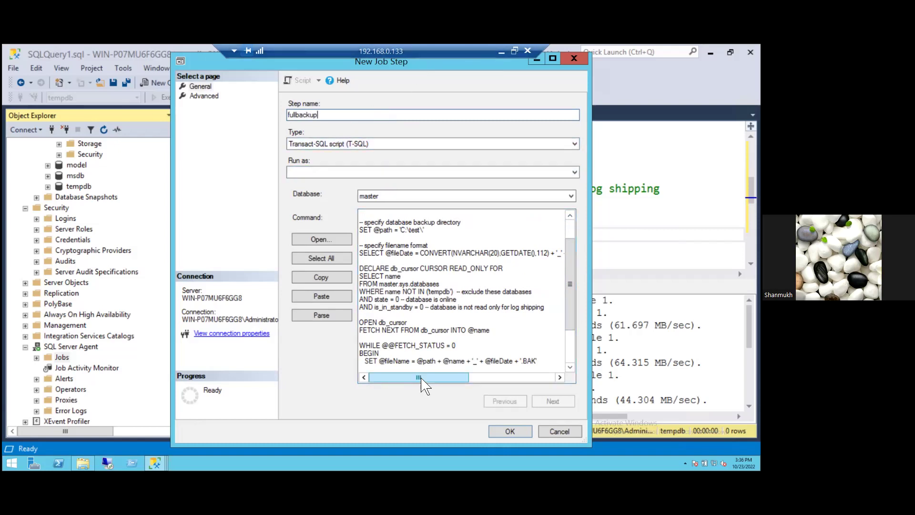
{"action": "left_click", "coordinate": [524, 426]}
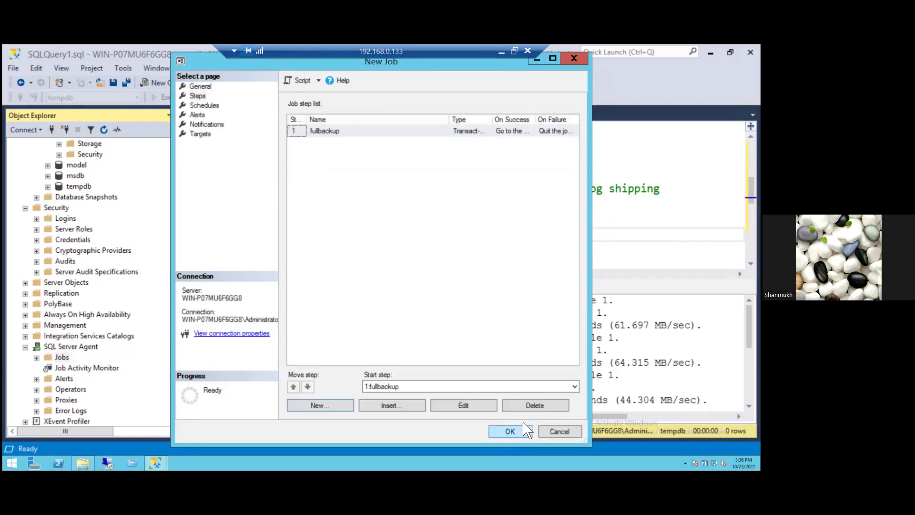
Add a job schedule named sch with the default weekly recurrence on Sunday at 12:00:00 AM.
{"action": "left_click", "coordinate": [212, 105]}
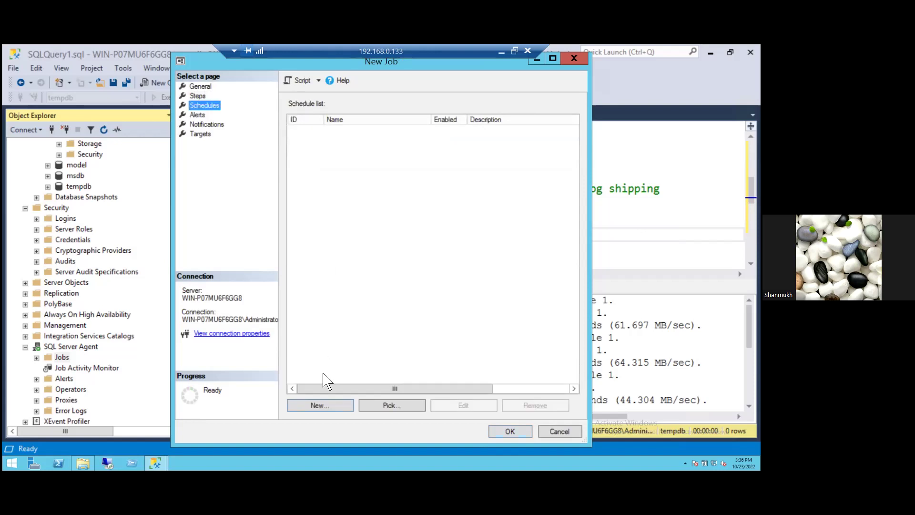
{"action": "left_click", "coordinate": [324, 406]}
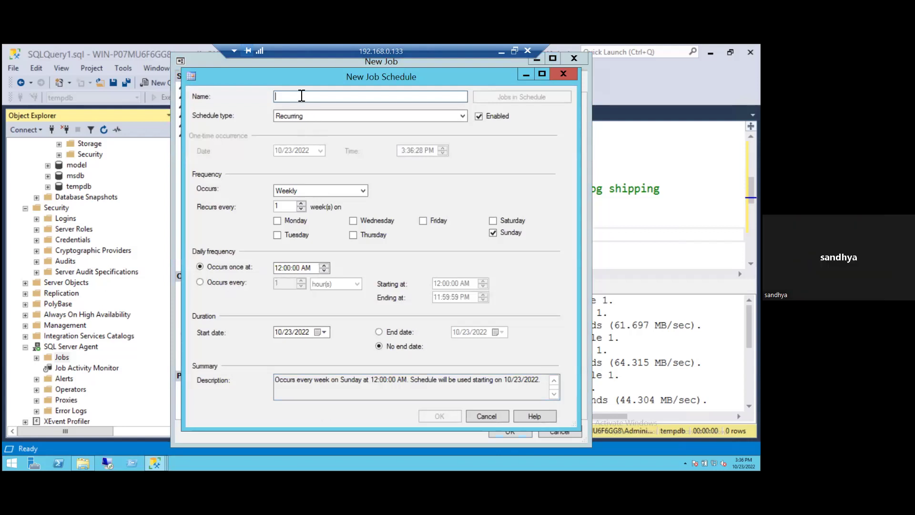
{"action": "type", "text": "sch"}
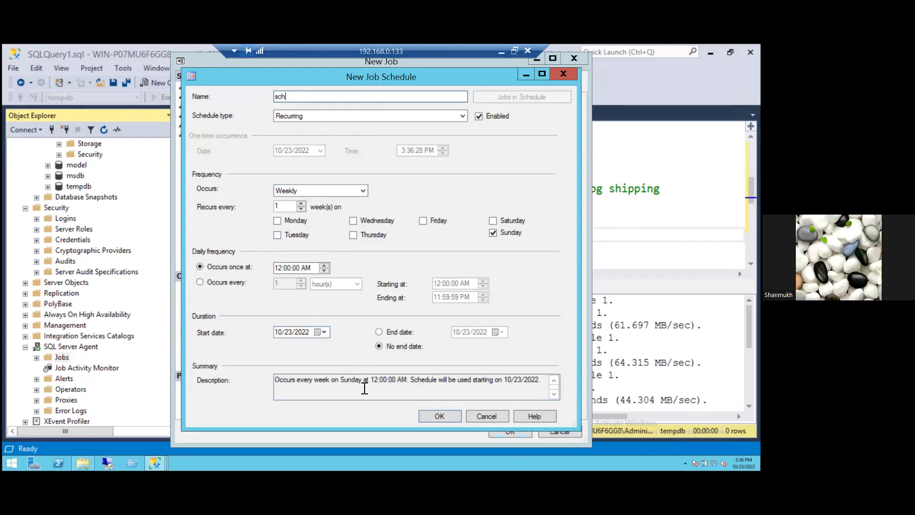
{"action": "left_click", "coordinate": [441, 417]}
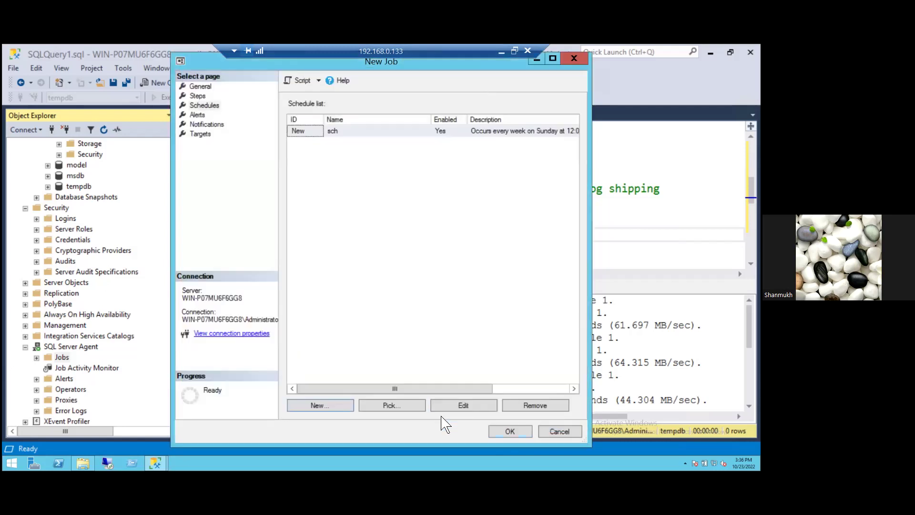
Save the new job and select fullbackup in SQL Server Agent's expanded Jobs folder.
{"action": "left_click", "coordinate": [490, 430]}
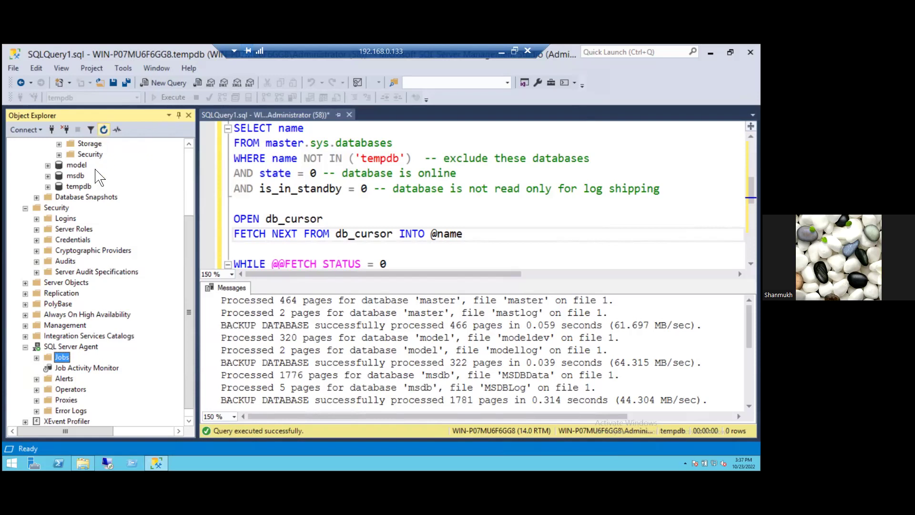
{"action": "left_click", "coordinate": [37, 357]}
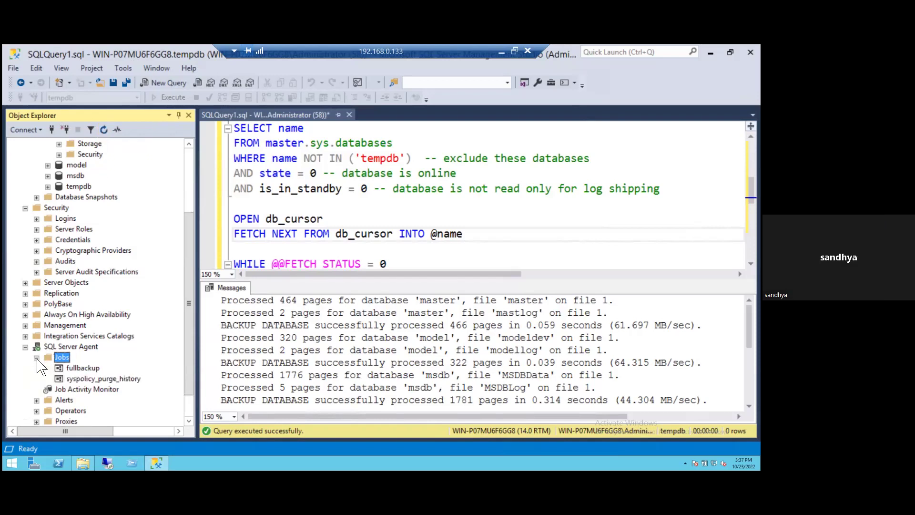
{"action": "left_click", "coordinate": [94, 368]}
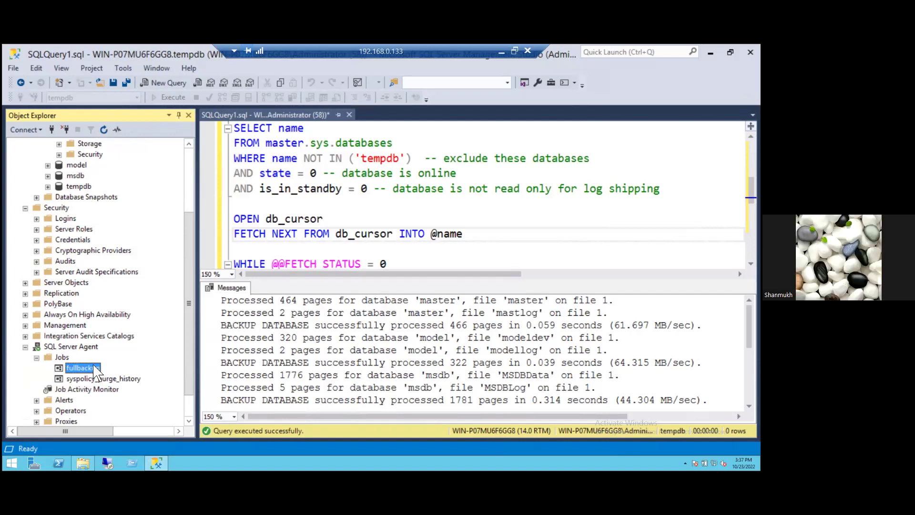
Try to stop the fullbackup job.
{"action": "right_click", "coordinate": [94, 368]}
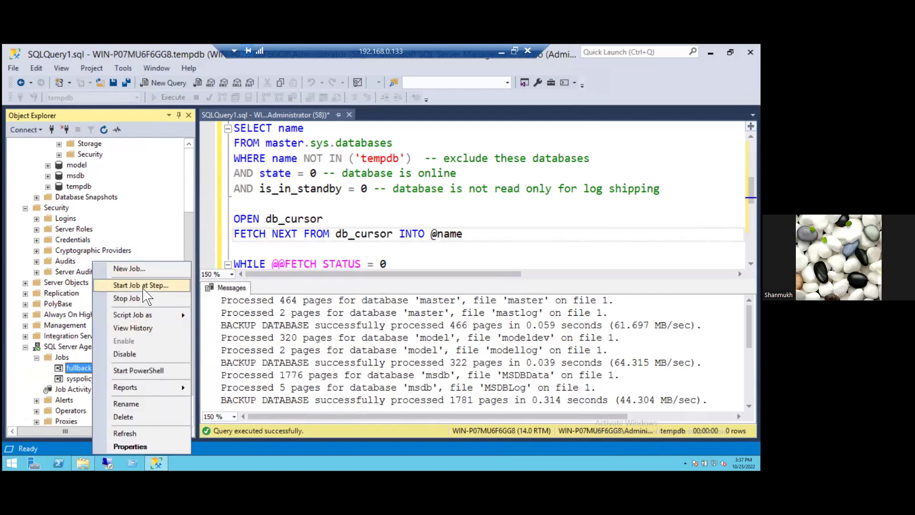
{"action": "left_click", "coordinate": [127, 298]}
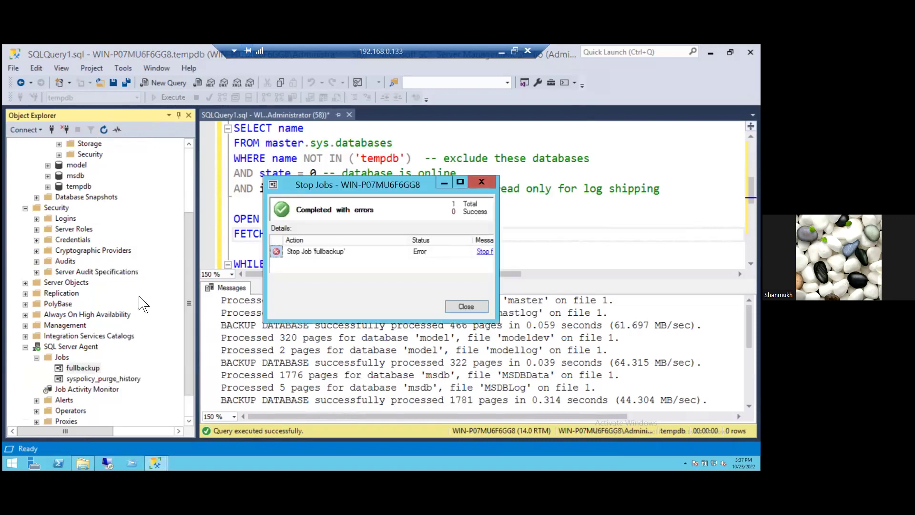
{"action": "left_click", "coordinate": [469, 307]}
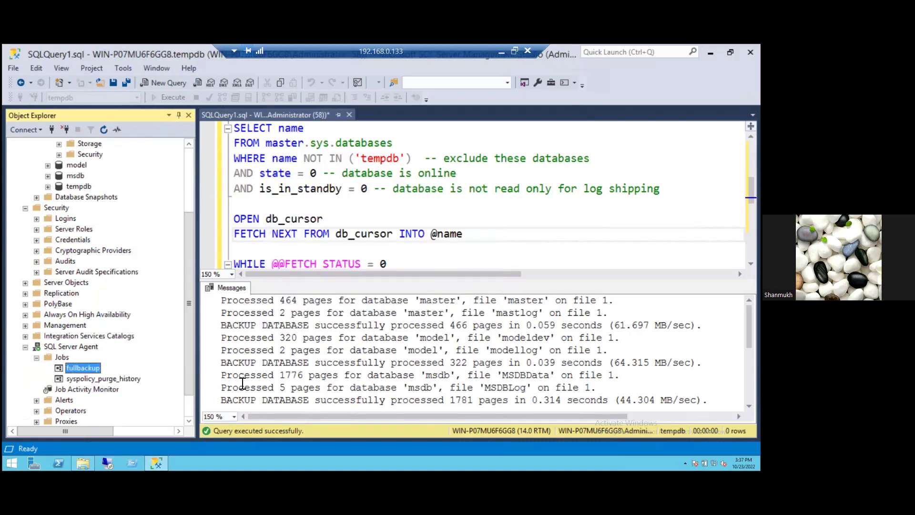
Start the fullbackup job and check the backup files it writes to the C:\test folder.
{"action": "right_click", "coordinate": [85, 370]}
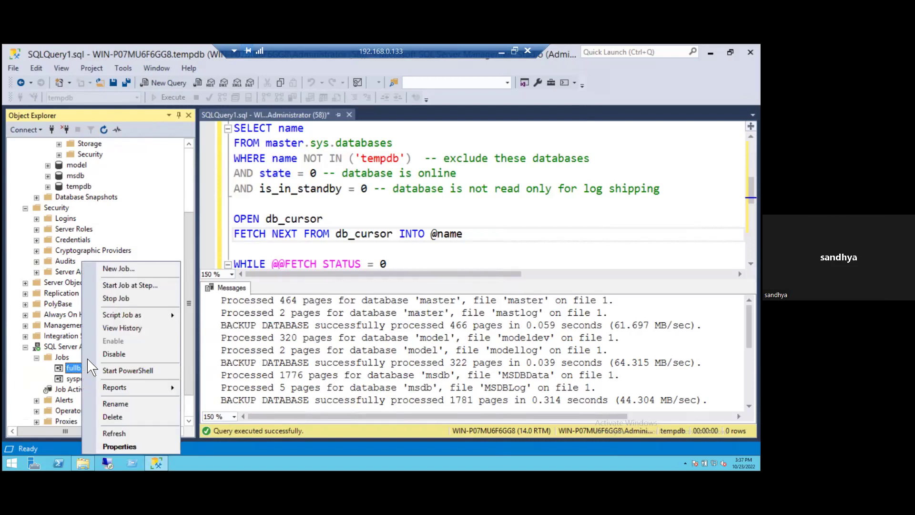
{"action": "left_click", "coordinate": [115, 286]}
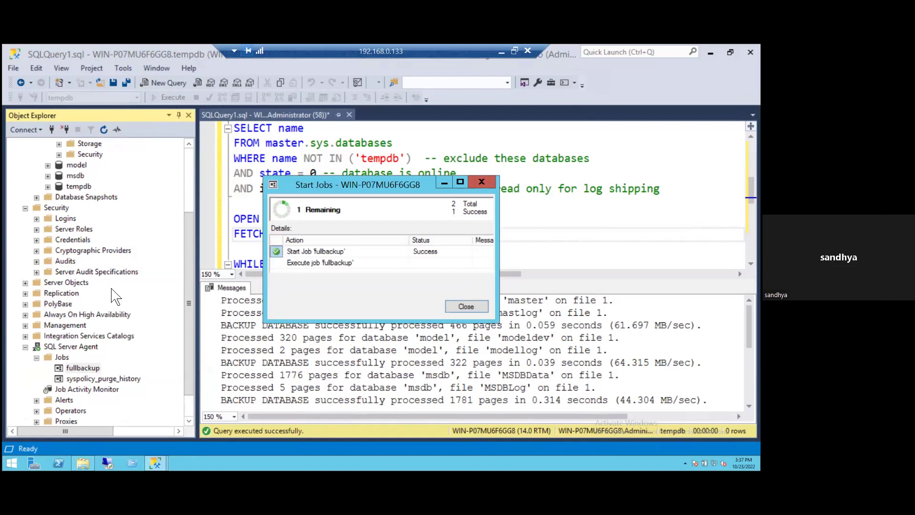
{"action": "left_click", "coordinate": [478, 306]}
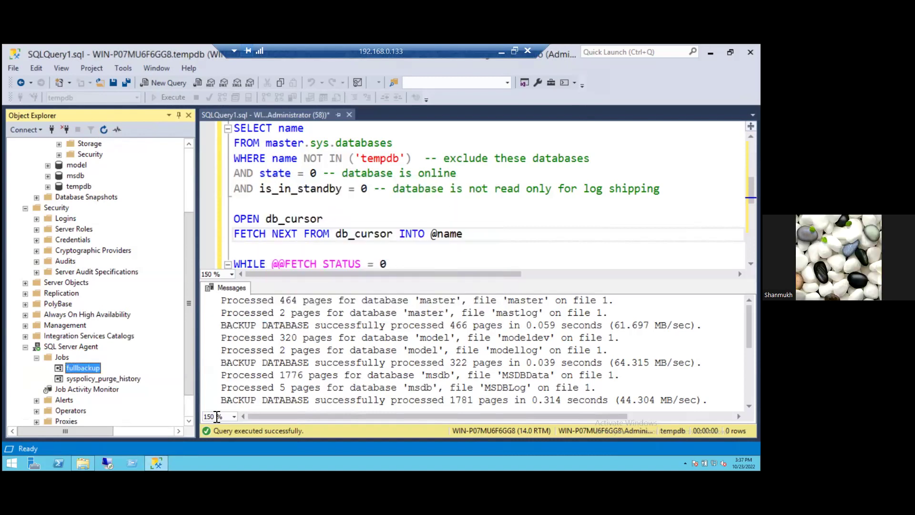
{"action": "key", "text": "alt+Tab"}
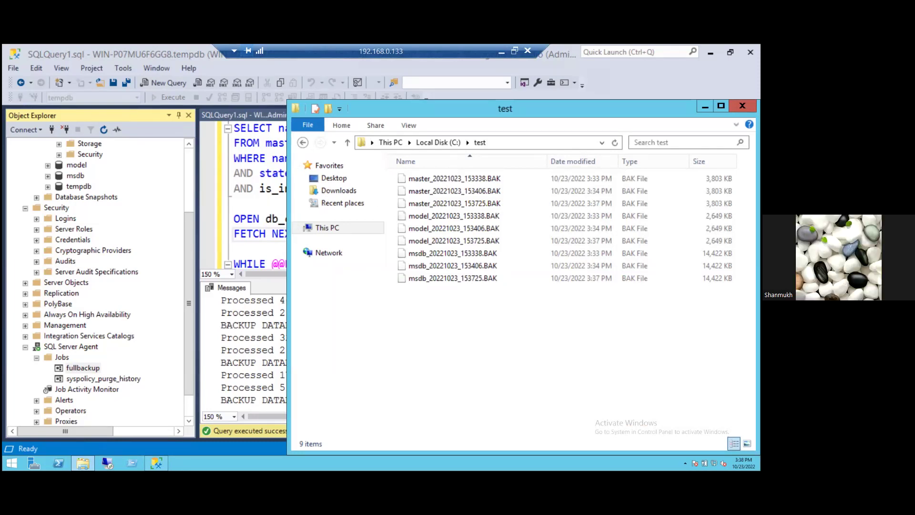
{"action": "left_click", "coordinate": [742, 105]}
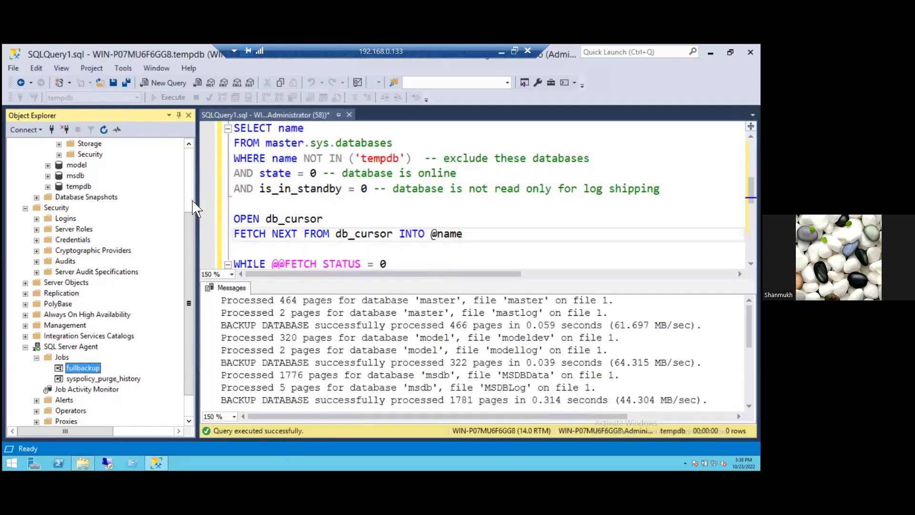
Create a new database named cred with the default owner and file settings.
{"action": "scroll", "coordinate": [193, 209], "scroll_direction": "up", "scroll_amount": 3}
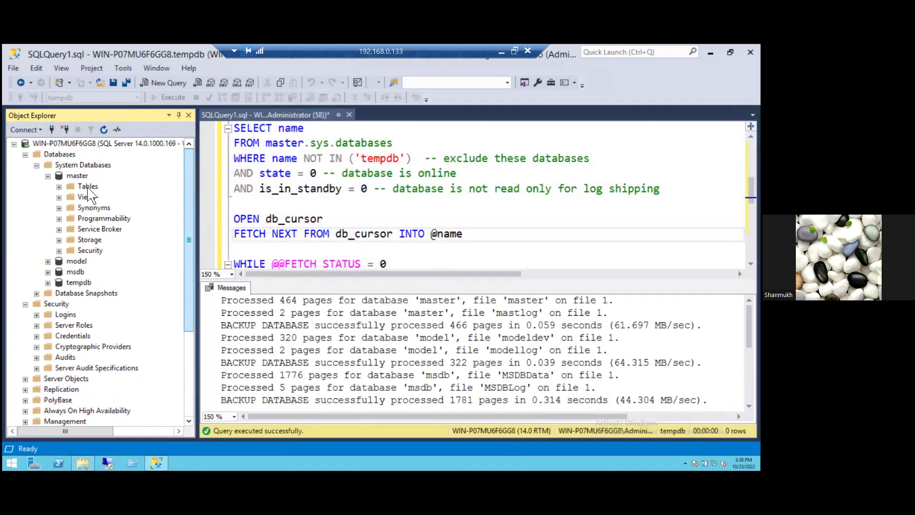
{"action": "right_click", "coordinate": [59, 155]}
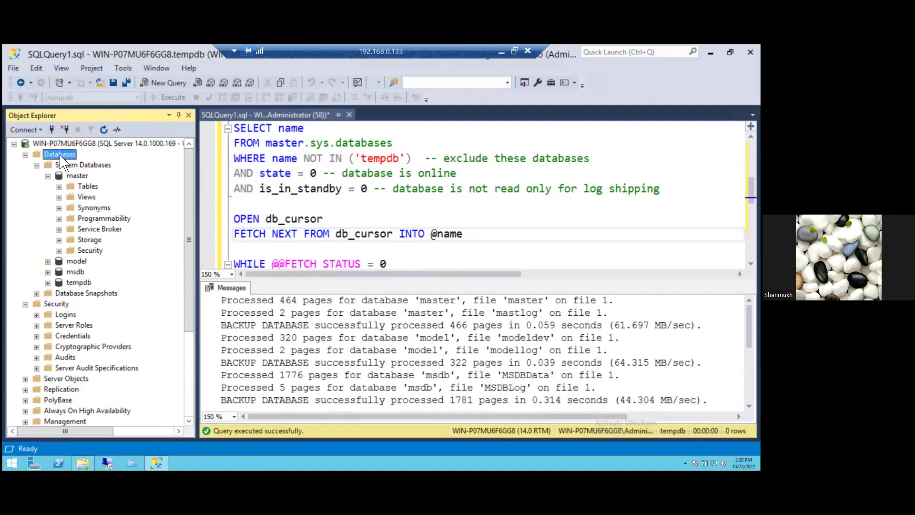
{"action": "left_click", "coordinate": [95, 161]}
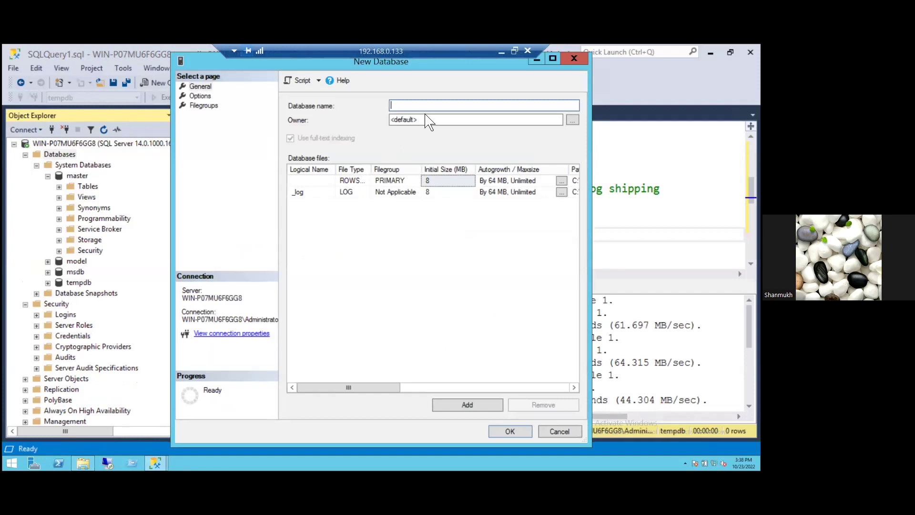
{"action": "type", "text": "thred"}
{"action": "key", "text": "BackSpace"}
{"action": "key", "text": "BackSpace"}
{"action": "key", "text": "BackSpace"}
{"action": "key", "text": "BackSpace"}
{"action": "key", "text": "BackSpace"}
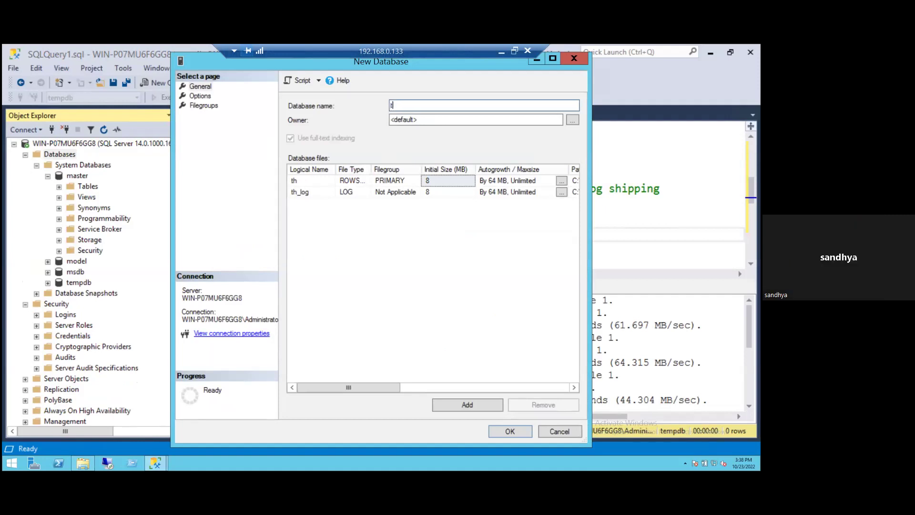
{"action": "type", "text": "c"}
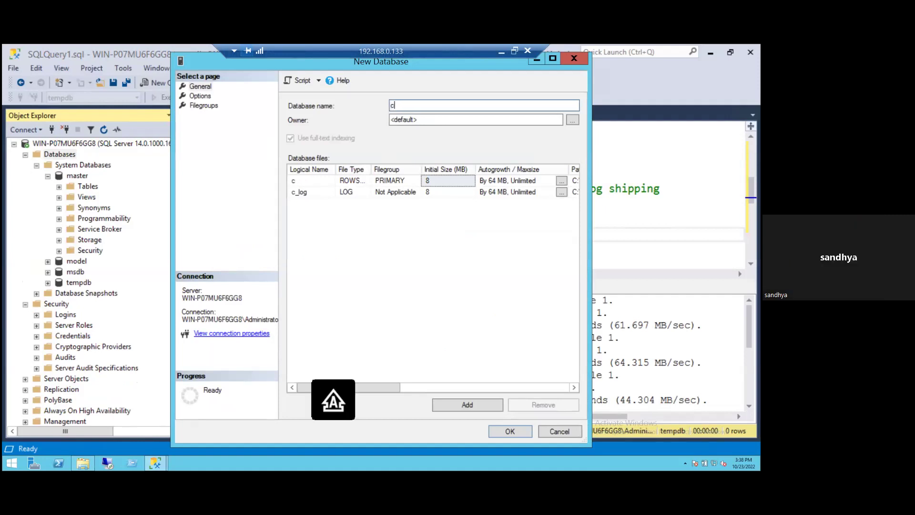
{"action": "type", "text": "red"}
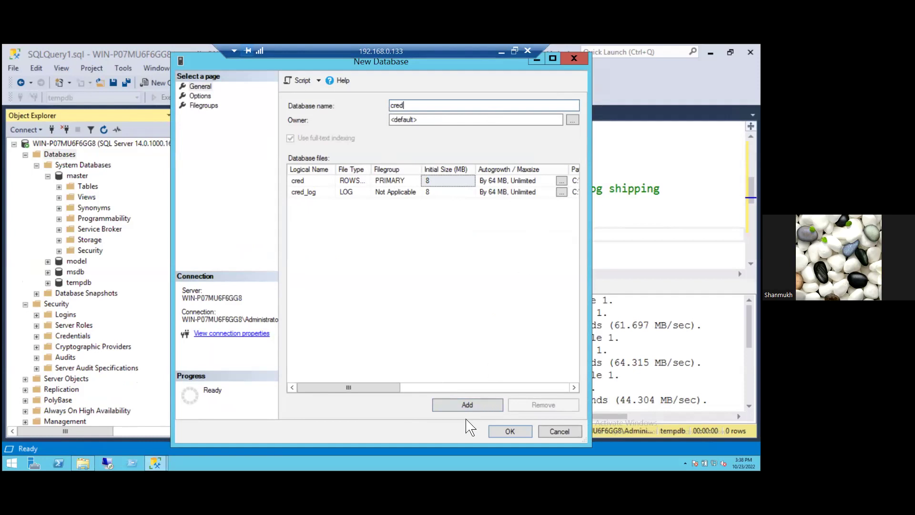
{"action": "key", "text": "Return"}
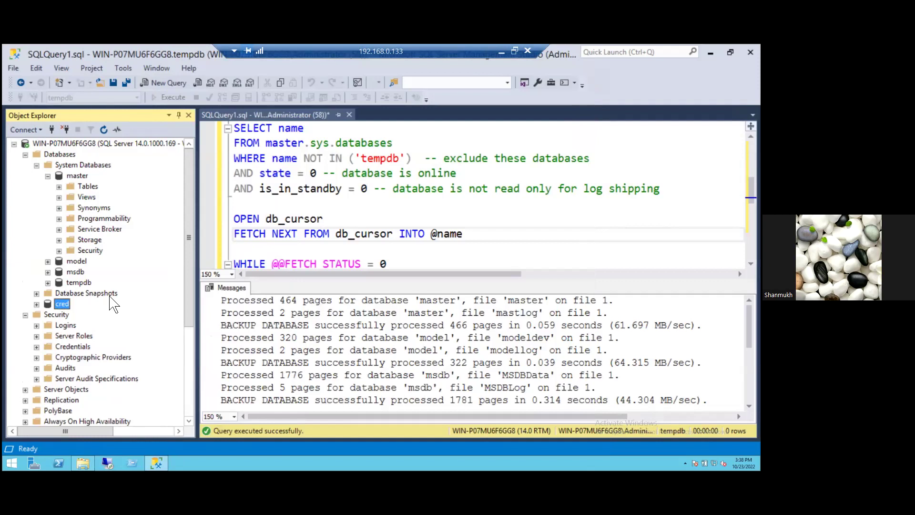
{"action": "left_click_drag", "start_coordinate": [190, 322], "coordinate": [190, 409]}
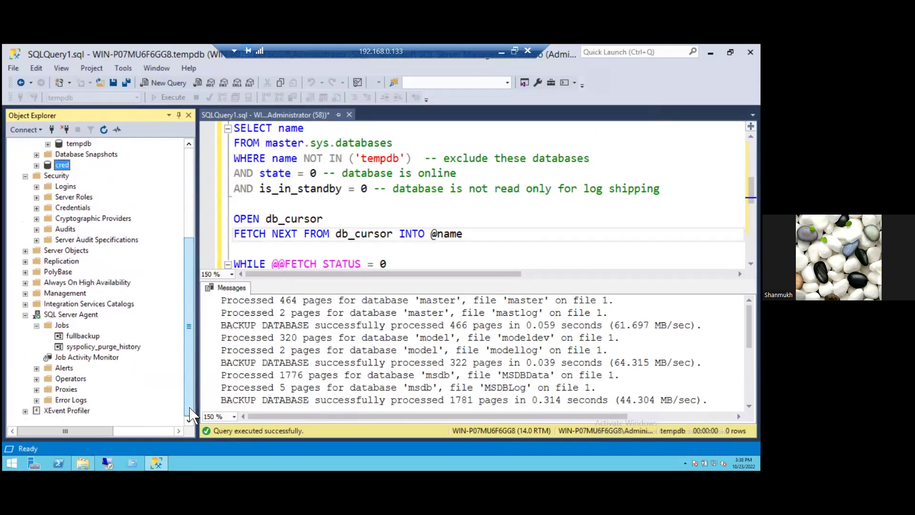
Run the fullbackup job again so that the new cred database is included in the backup.
{"action": "left_click", "coordinate": [82, 336]}
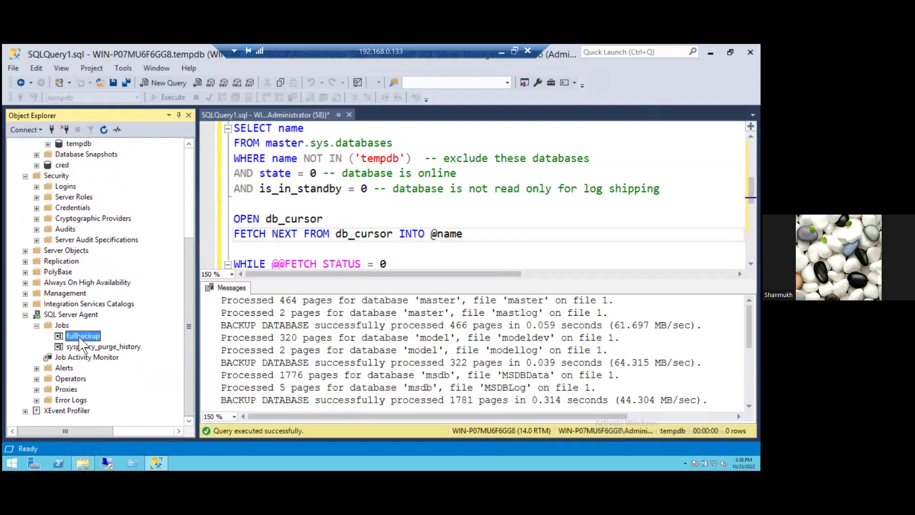
{"action": "right_click", "coordinate": [81, 339]}
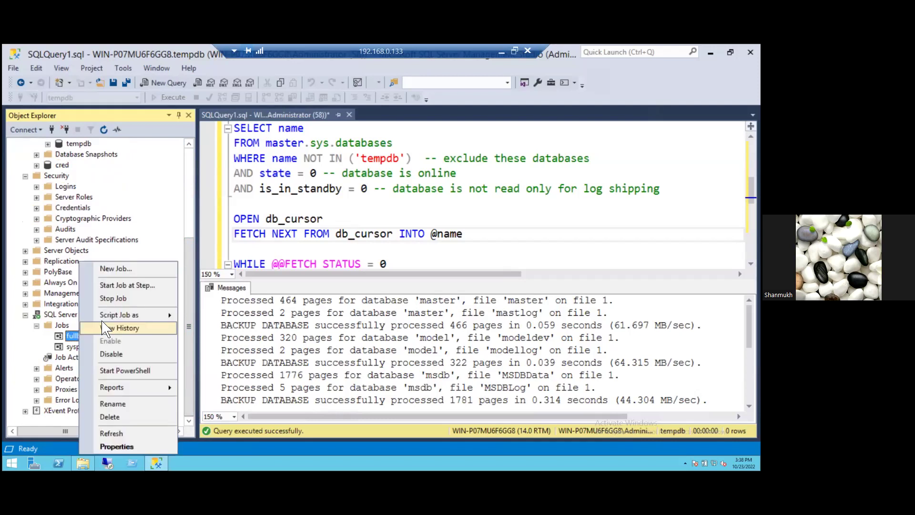
{"action": "left_click", "coordinate": [123, 287]}
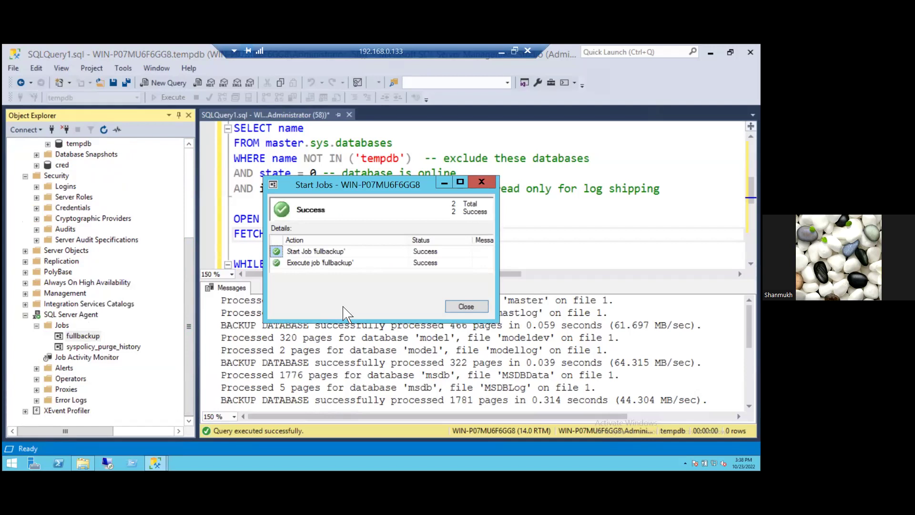
{"action": "left_click", "coordinate": [466, 307]}
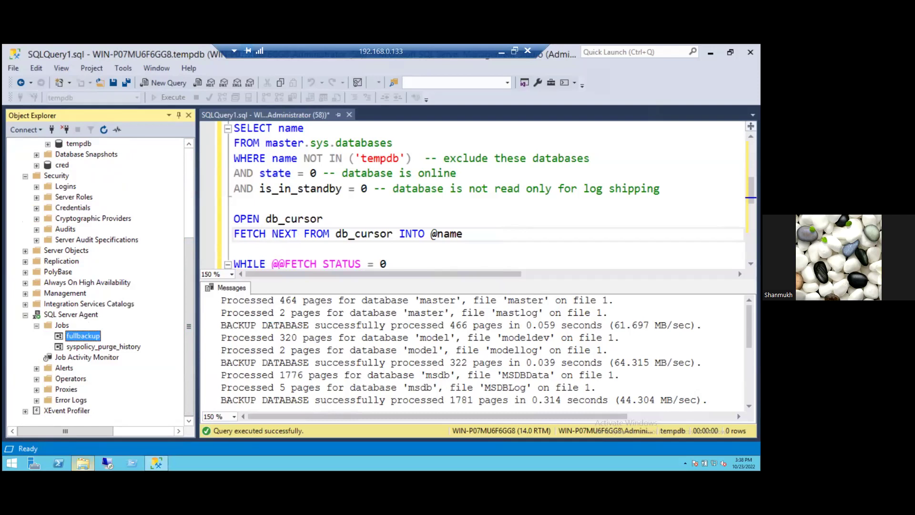
Switch to File Explorer, check the cred backup file in C:\test, and return to the server's databases in SQL Server Management Studio.
{"action": "left_click", "coordinate": [83, 462]}
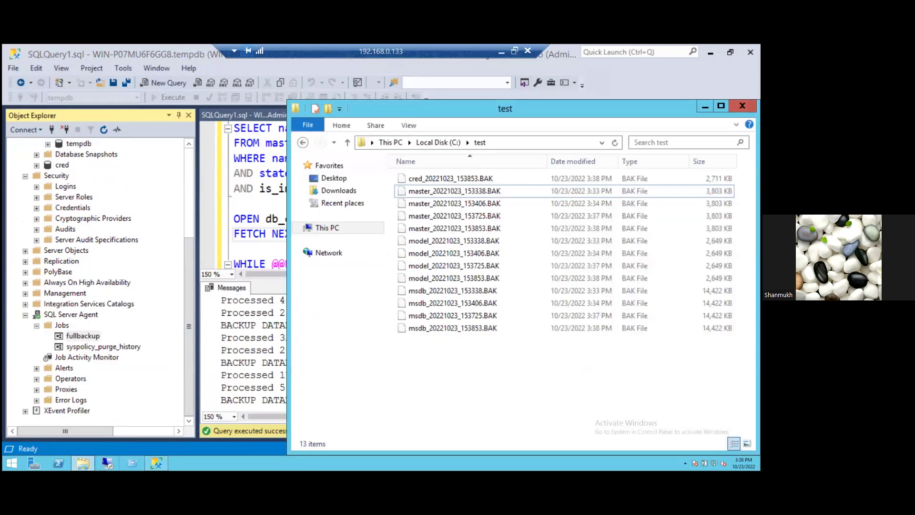
{"action": "left_click", "coordinate": [429, 180]}
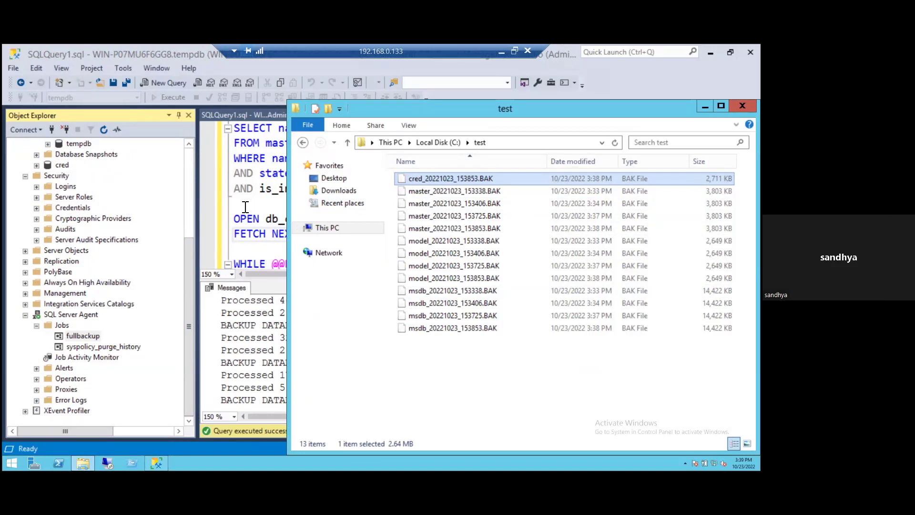
{"action": "left_click", "coordinate": [189, 184]}
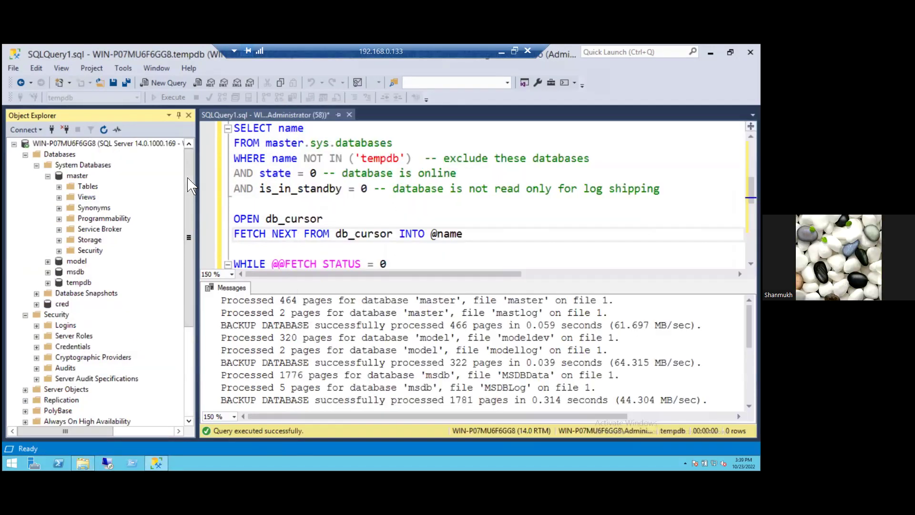